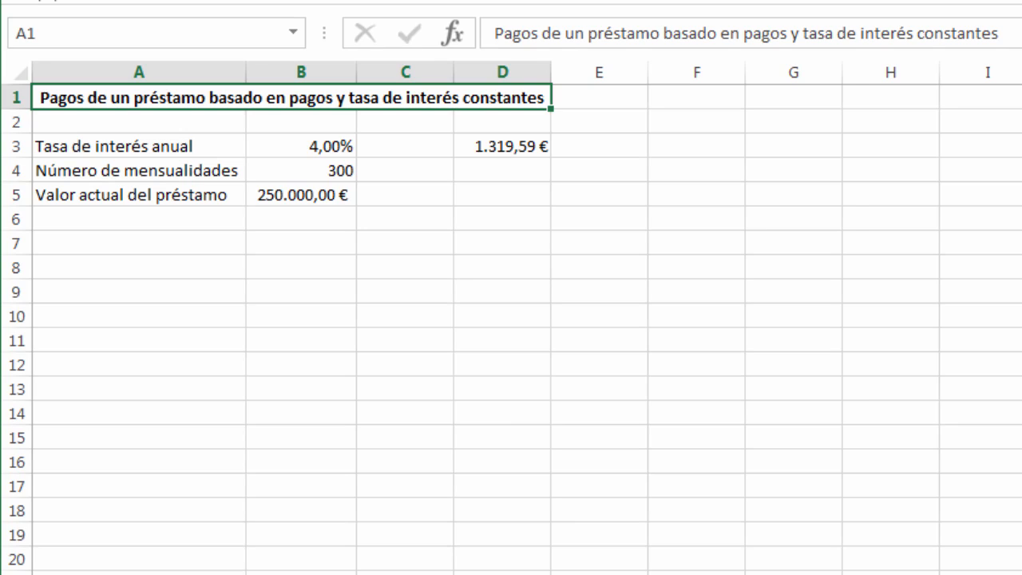
Inspect the PAGO formula in D3 and the loan cells it refers to.
{"action": "left_click", "coordinate": [512, 145]}
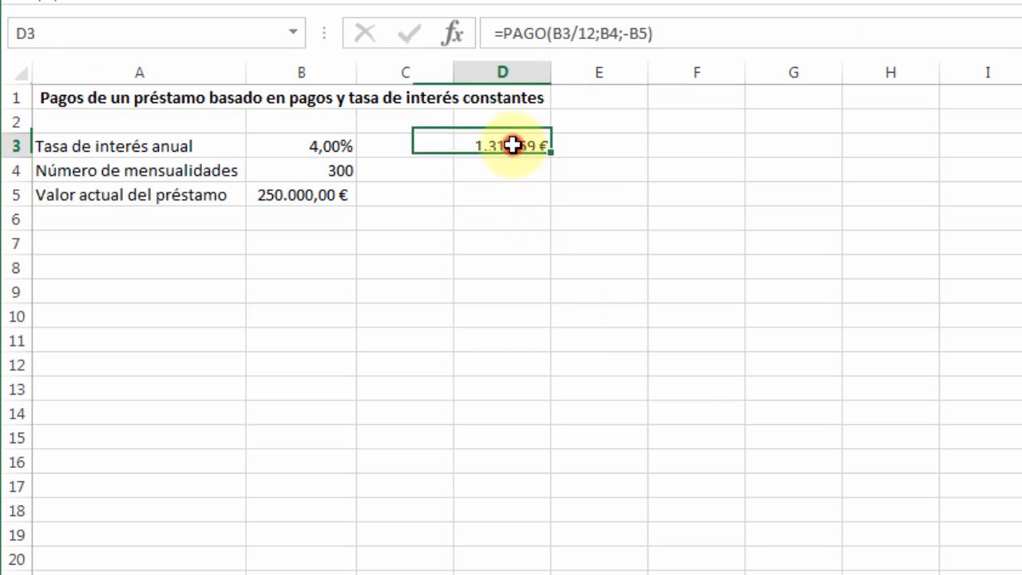
{"action": "key", "text": "F2"}
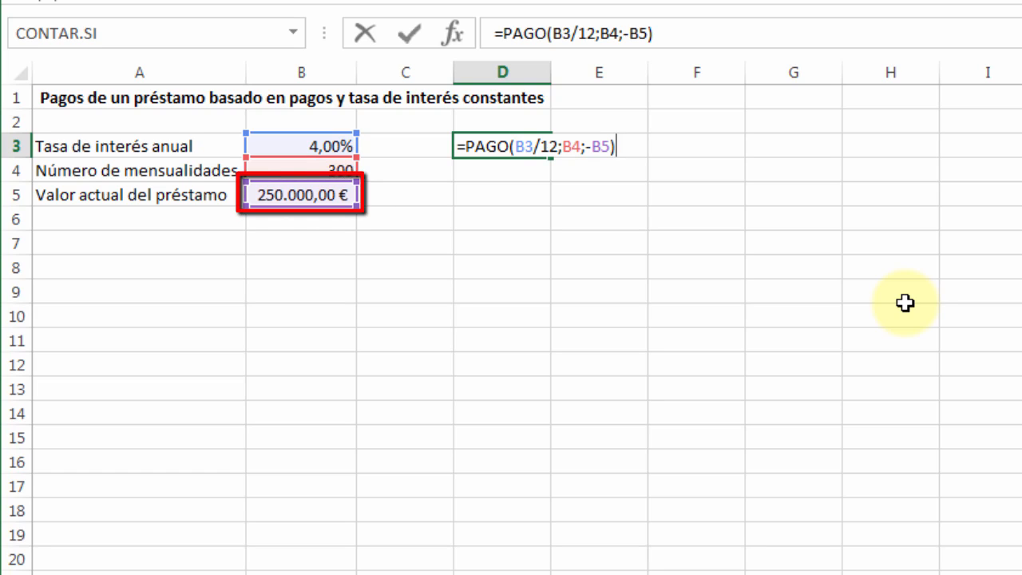
{"action": "key", "text": "ctrl+Return"}
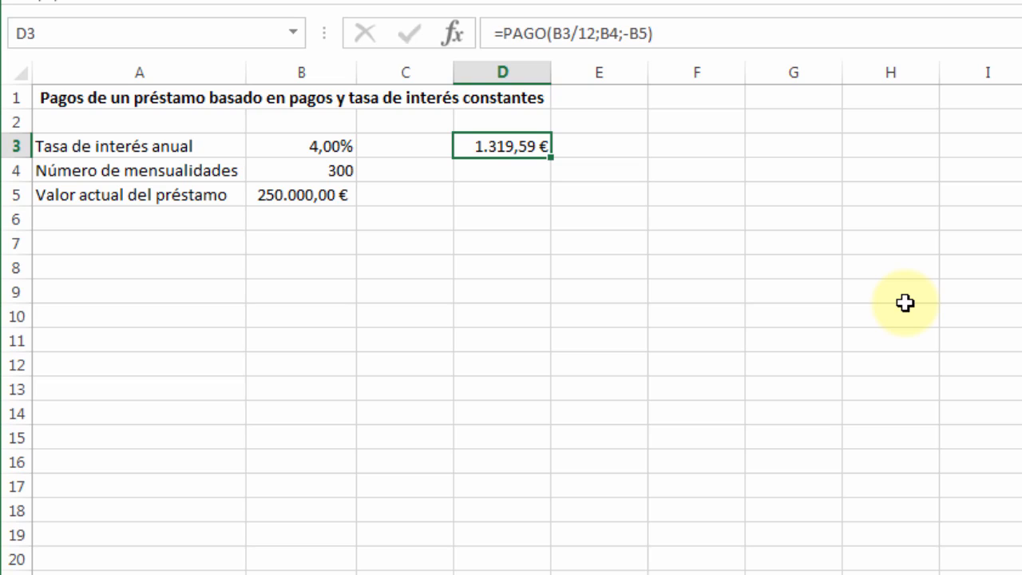
Try annual interest rates of 1%, 2%, 3% and 4% one after another in B3.
{"action": "key", "text": "Left"}
{"action": "key", "text": "Left"}
{"action": "type", "text": "1"}
{"action": "key", "text": "ctrl+Return"}
{"action": "type", "text": "2"}
{"action": "key", "text": "ctrl+Return"}
{"action": "type", "text": "3"}
{"action": "key", "text": "ctrl+Return"}
{"action": "type", "text": "4"}
{"action": "key", "text": "ctrl+Return"}
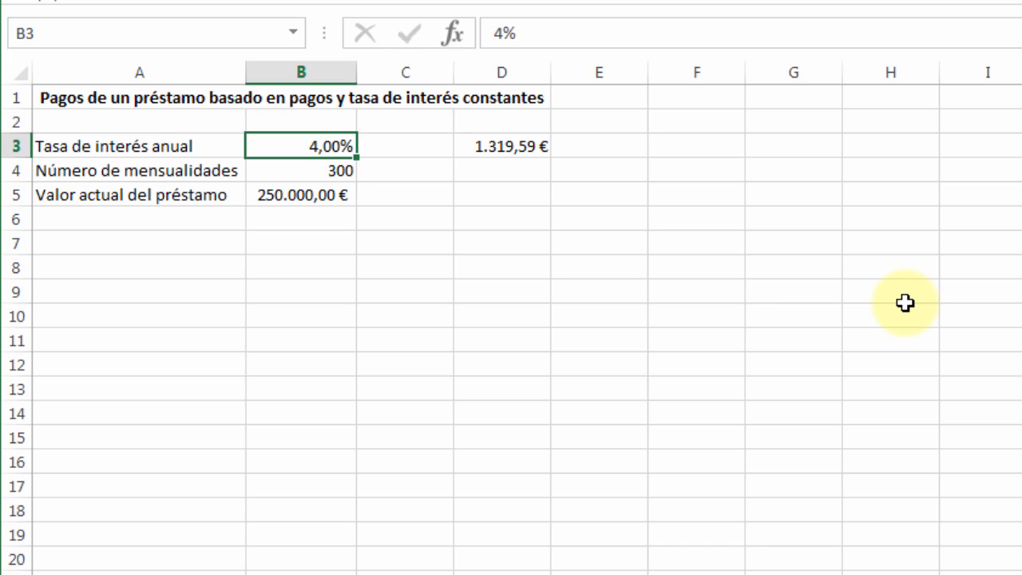
Link cell E8 to the monthly payment with the formula =D3.
{"action": "left_click", "coordinate": [625, 268]}
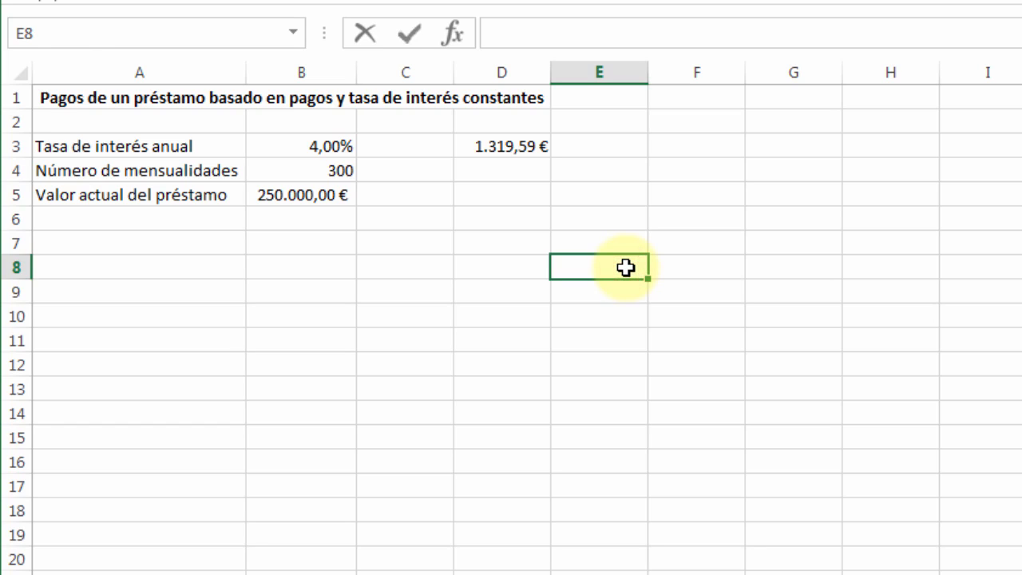
{"action": "type", "text": "="}
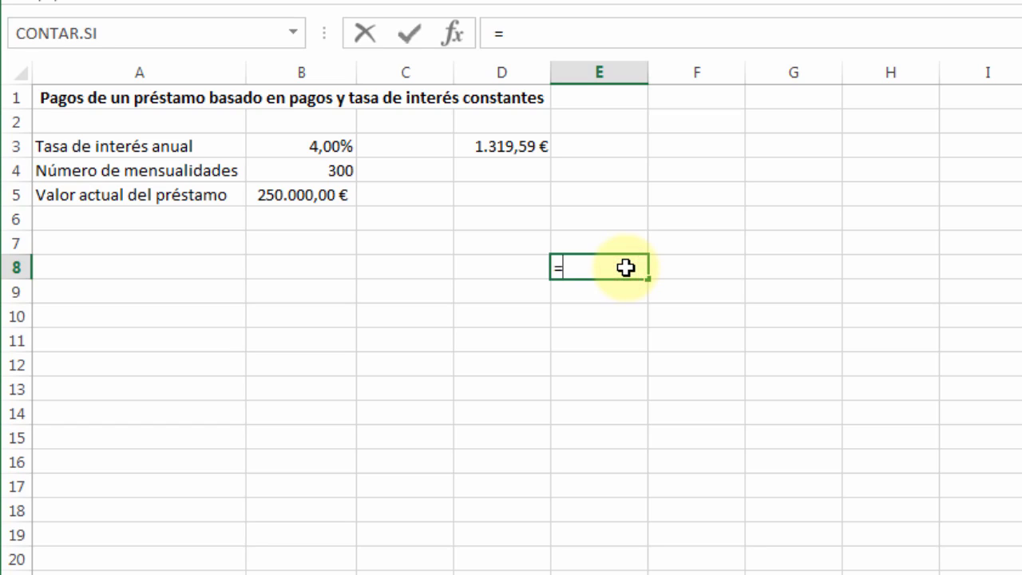
{"action": "left_click", "coordinate": [499, 149]}
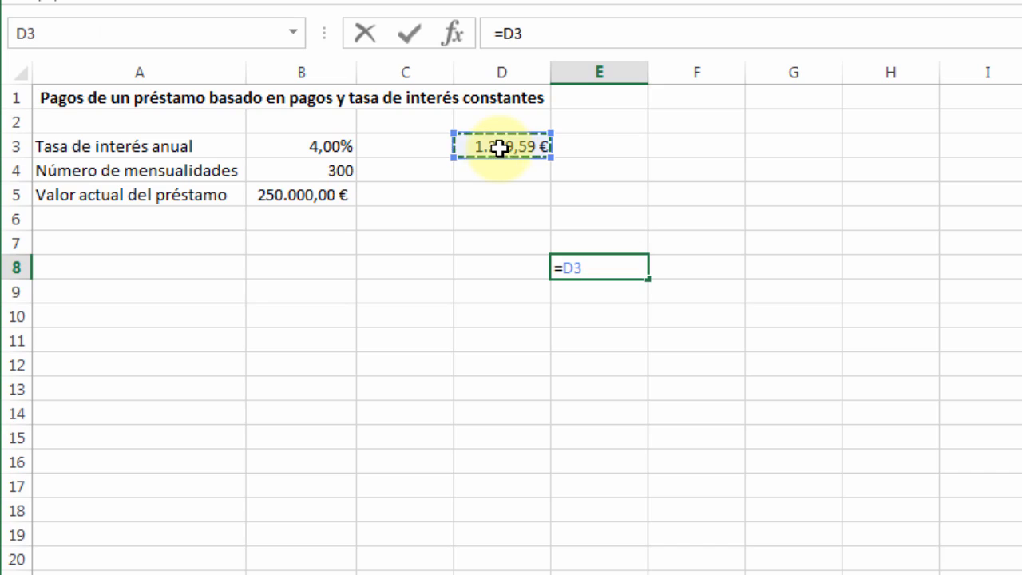
{"action": "key", "text": "ctrl+Return"}
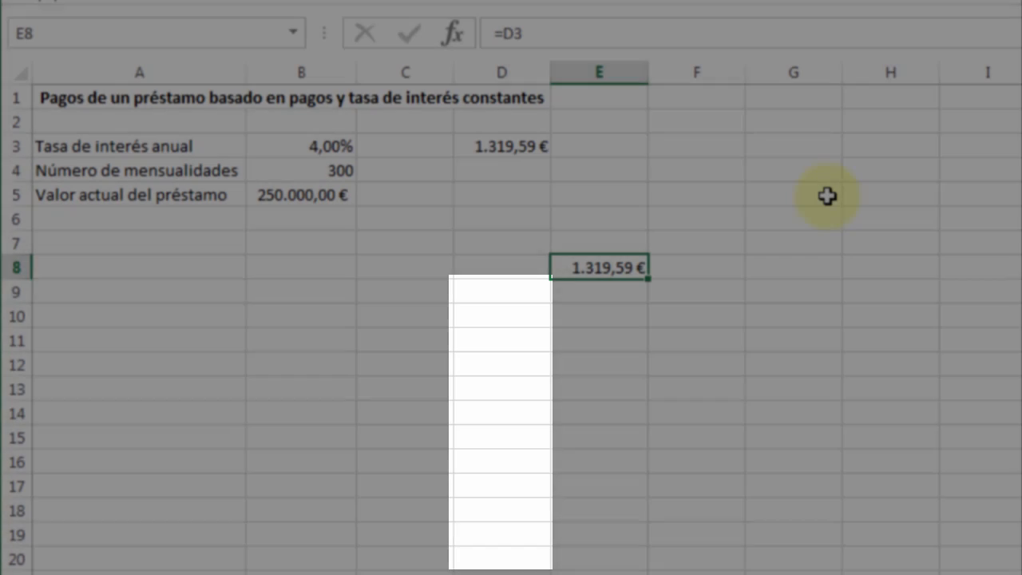
Fill D9:D16 with interest rates from 1% to 4,50% in steps of 0,5%.
{"action": "key", "text": "Return"}
{"action": "key", "text": "Left"}
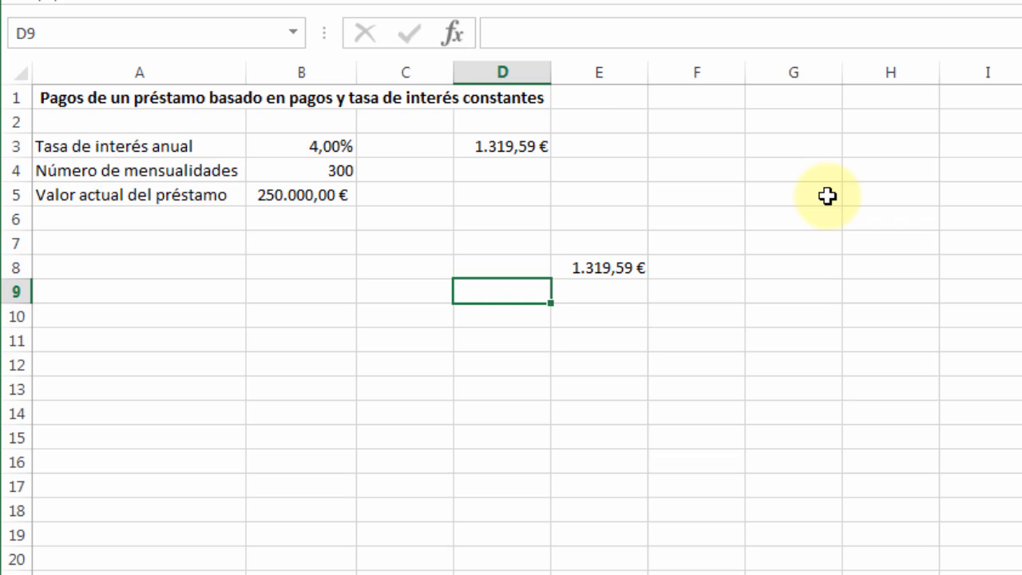
{"action": "type", "text": "1%"}
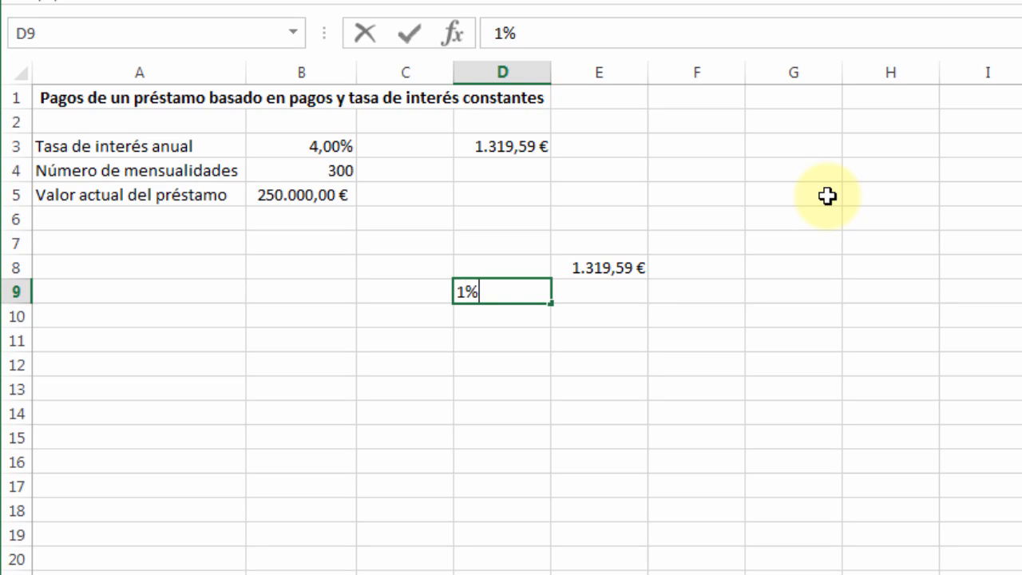
{"action": "key", "text": "ctrl+Return"}
{"action": "key", "text": "Down"}
{"action": "type", "text": "1,5%"}
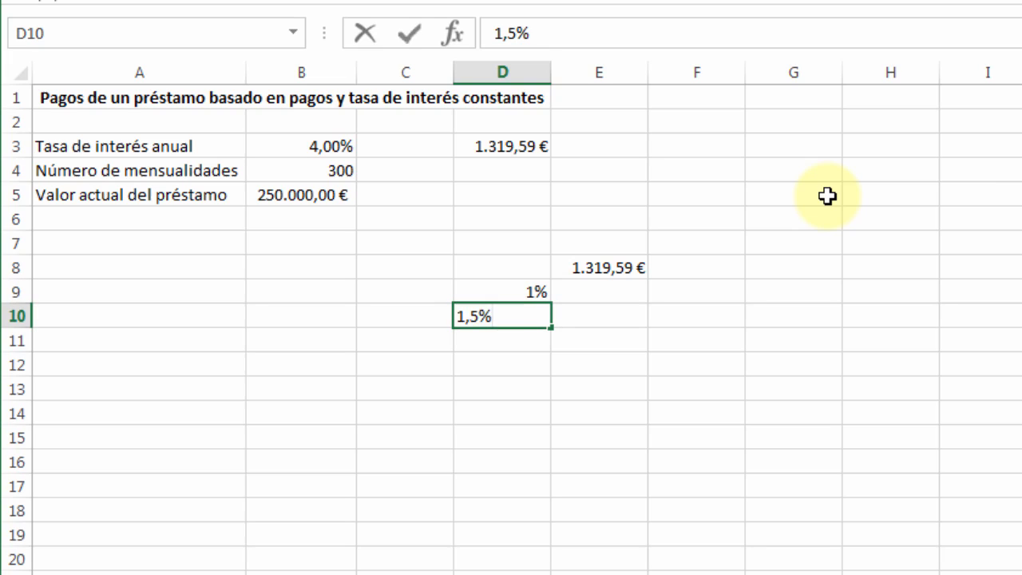
{"action": "key", "text": "ctrl+Return"}
{"action": "left_click_drag", "start_coordinate": [540, 293], "coordinate": [540, 475]}
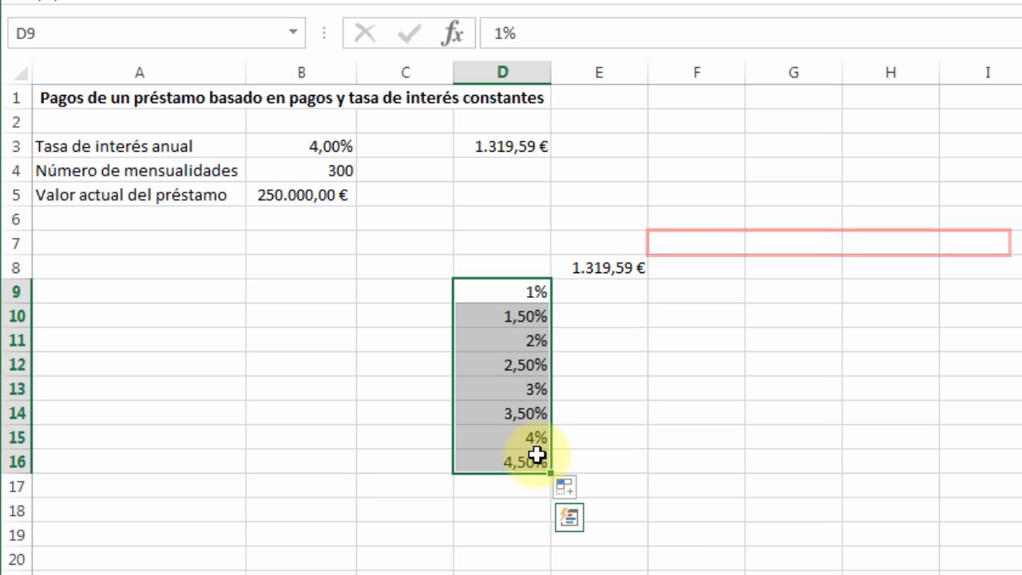
Create a one-variable data table over D8:E16 using B3 as the column input cell.
{"action": "left_click", "coordinate": [503, 264]}
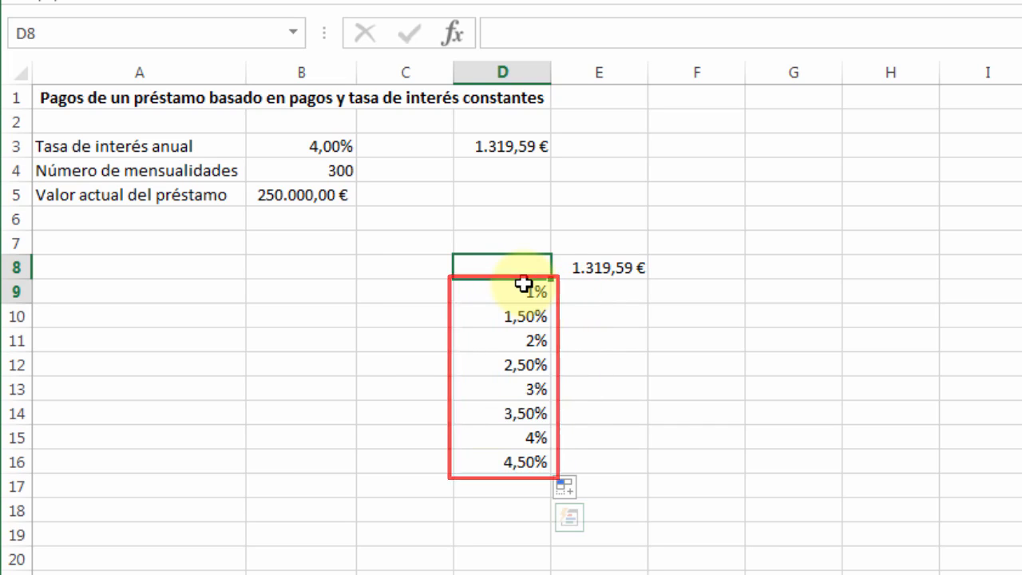
{"action": "mouse_move", "coordinate": [522, 281]}
{"action": "left_mouse_down"}
{"action": "mouse_move", "coordinate": [560, 334]}
{"action": "mouse_move", "coordinate": [584, 401]}
{"action": "mouse_move", "coordinate": [588, 464]}
{"action": "left_mouse_up"}
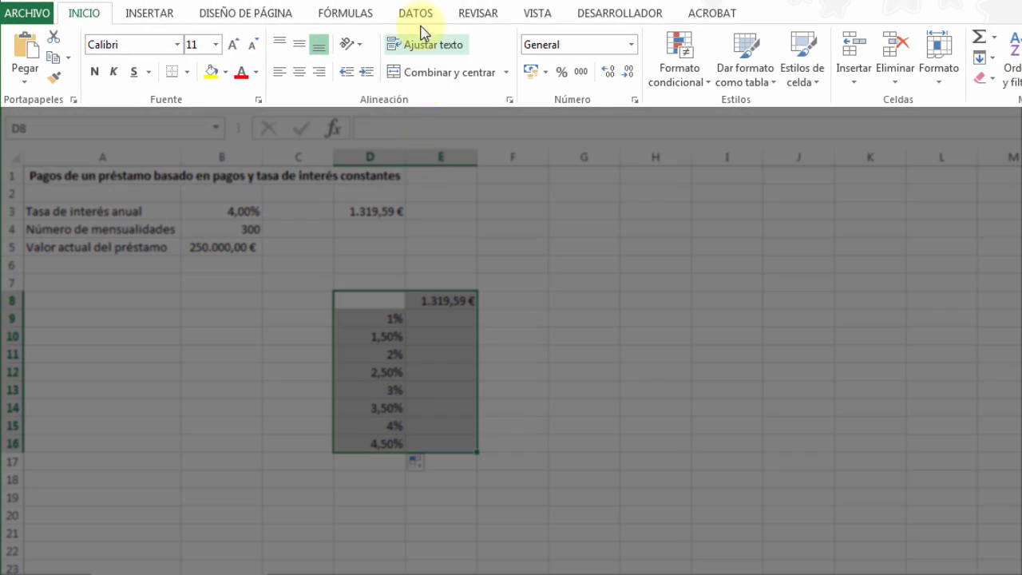
{"action": "left_click", "coordinate": [418, 15]}
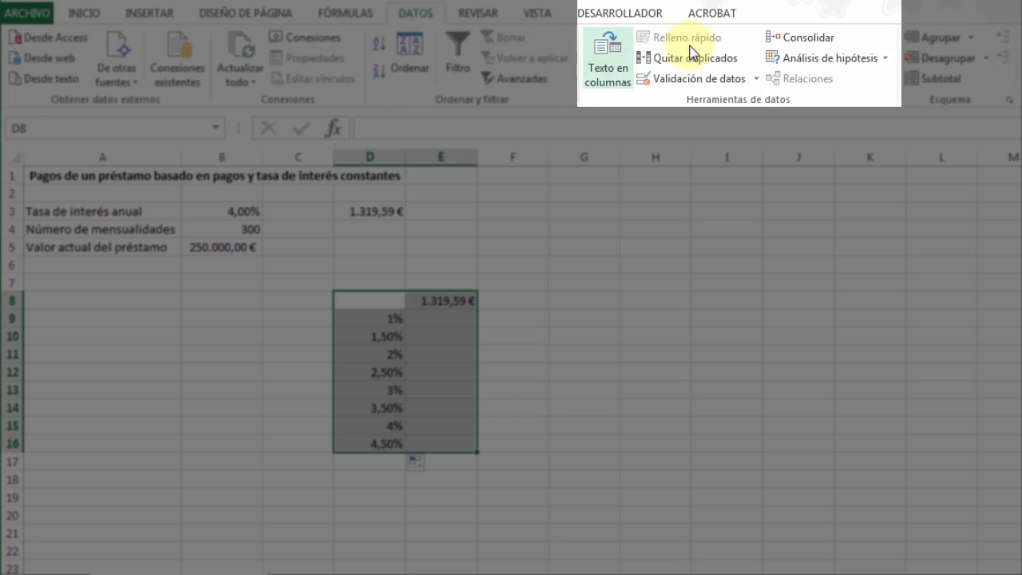
{"action": "left_click", "coordinate": [848, 63]}
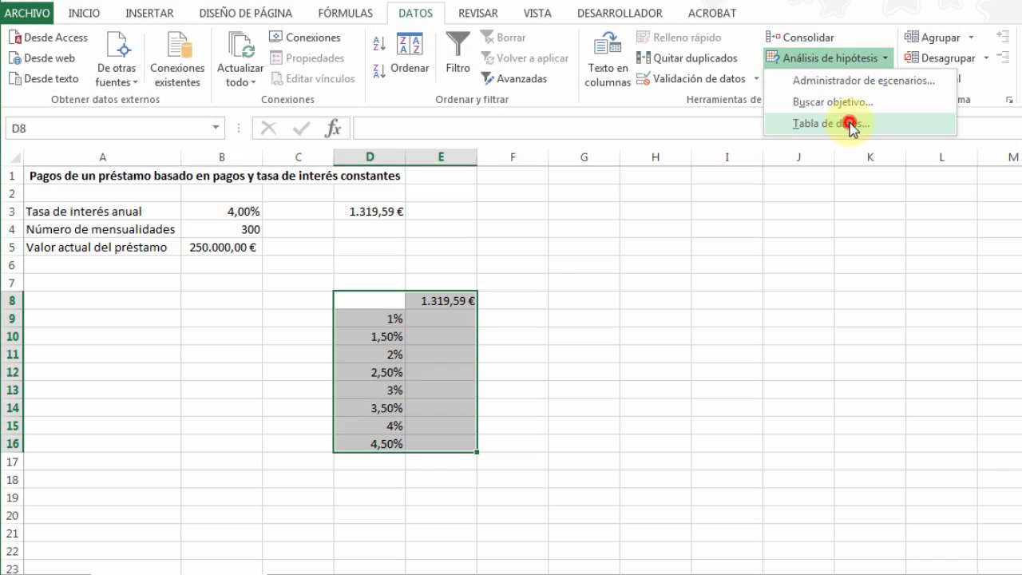
{"action": "left_click", "coordinate": [849, 124]}
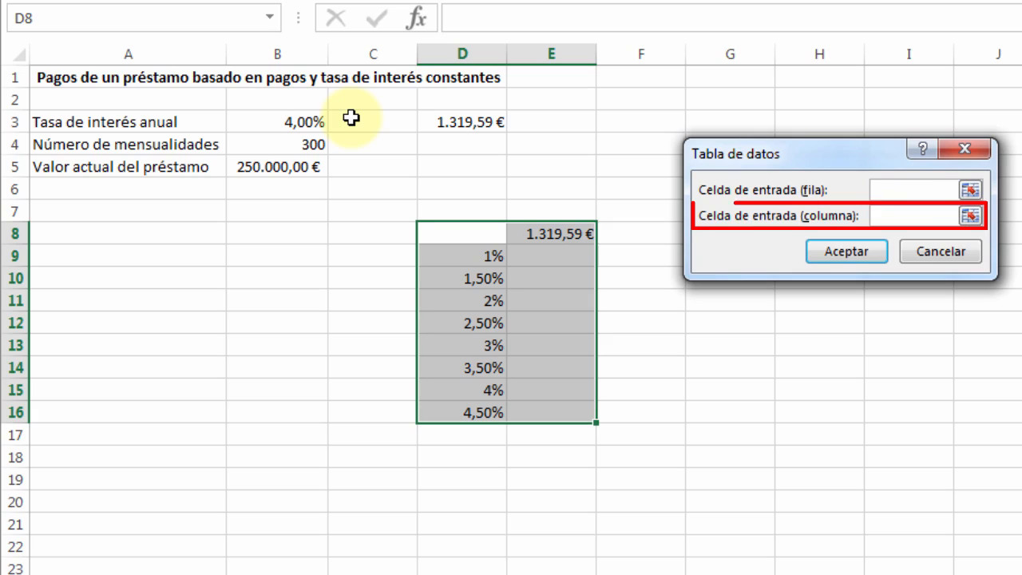
{"action": "left_click", "coordinate": [889, 215]}
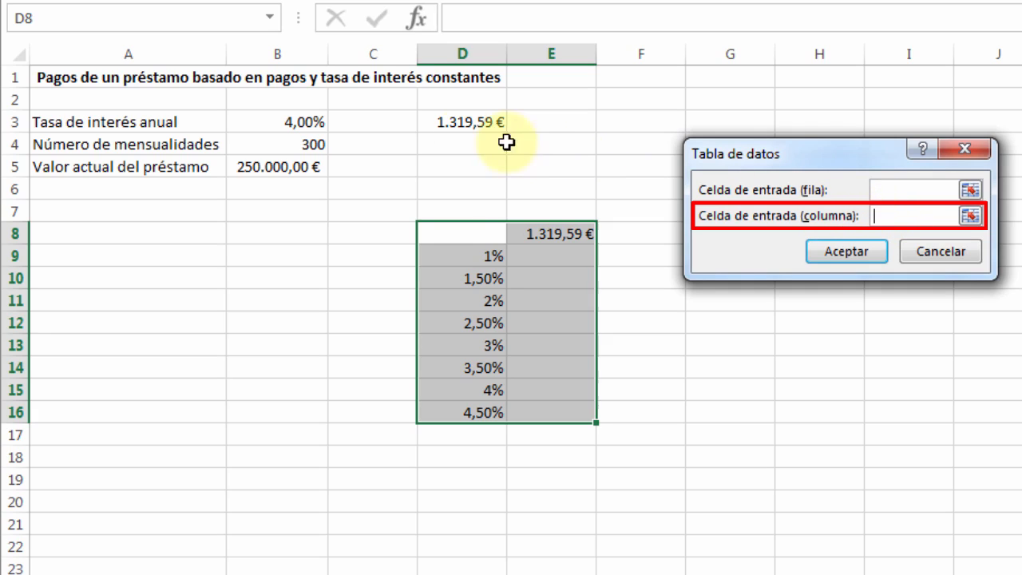
{"action": "left_click", "coordinate": [286, 120]}
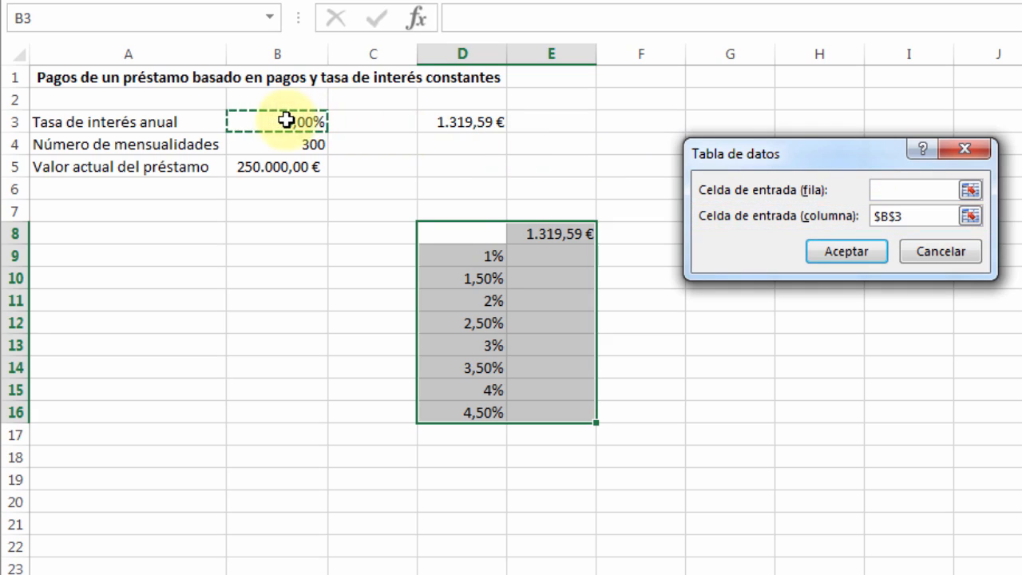
{"action": "left_click", "coordinate": [847, 251]}
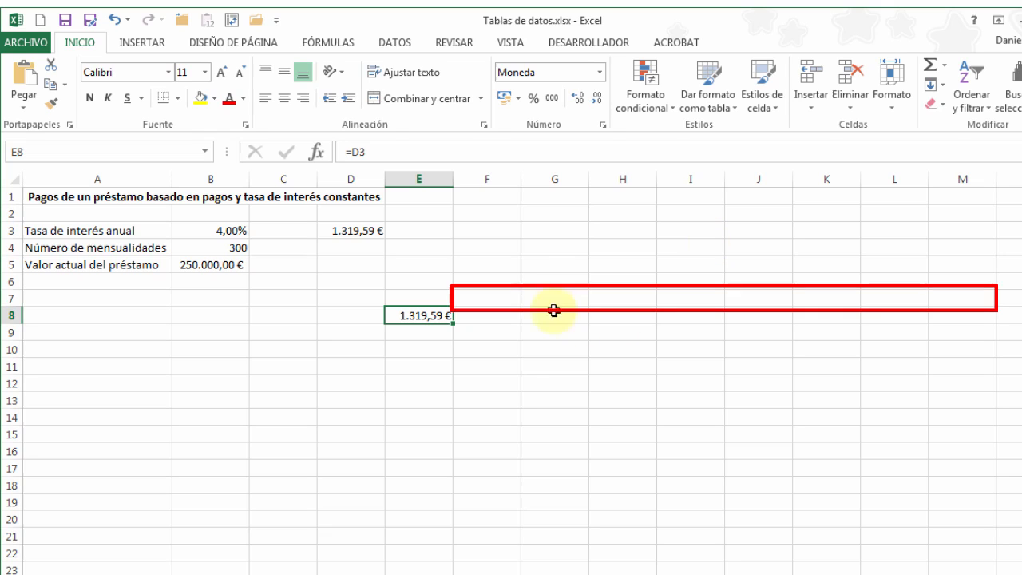
Fill F7:M7 with interest rates from 1% to 4,50% in steps of 0,5%.
{"action": "left_click", "coordinate": [487, 297]}
{"action": "type", "text": "1%"}
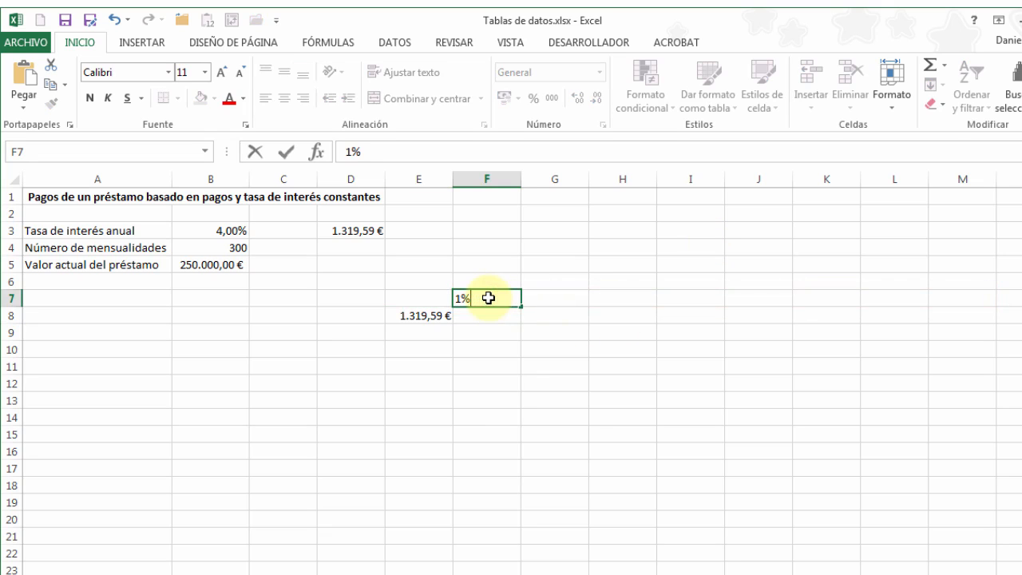
{"action": "key", "text": "Tab"}
{"action": "type", "text": "1,"}
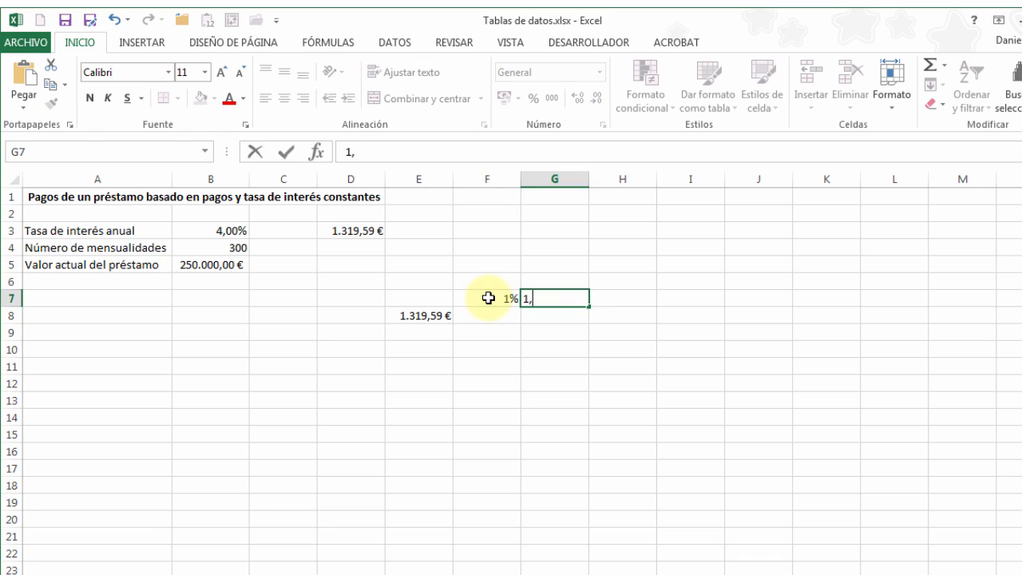
{"action": "type", "text": "5%"}
{"action": "key", "text": "ctrl+Return"}
{"action": "left_click_drag", "start_coordinate": [487, 297], "coordinate": [972, 305]}
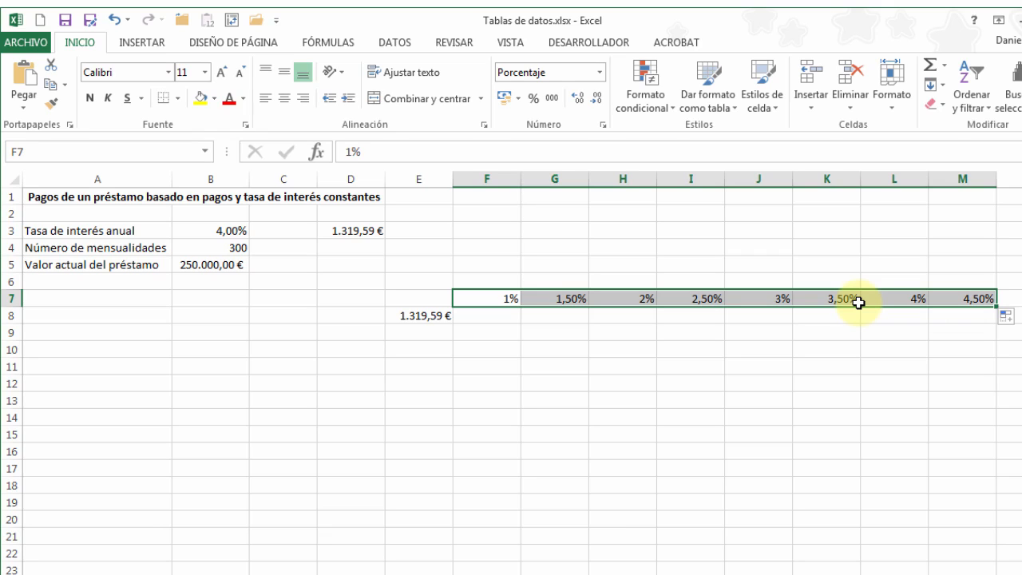
Create a one-variable data table over E7:M8 using B3 as the row input cell.
{"action": "left_click_drag", "start_coordinate": [423, 299], "coordinate": [970, 315]}
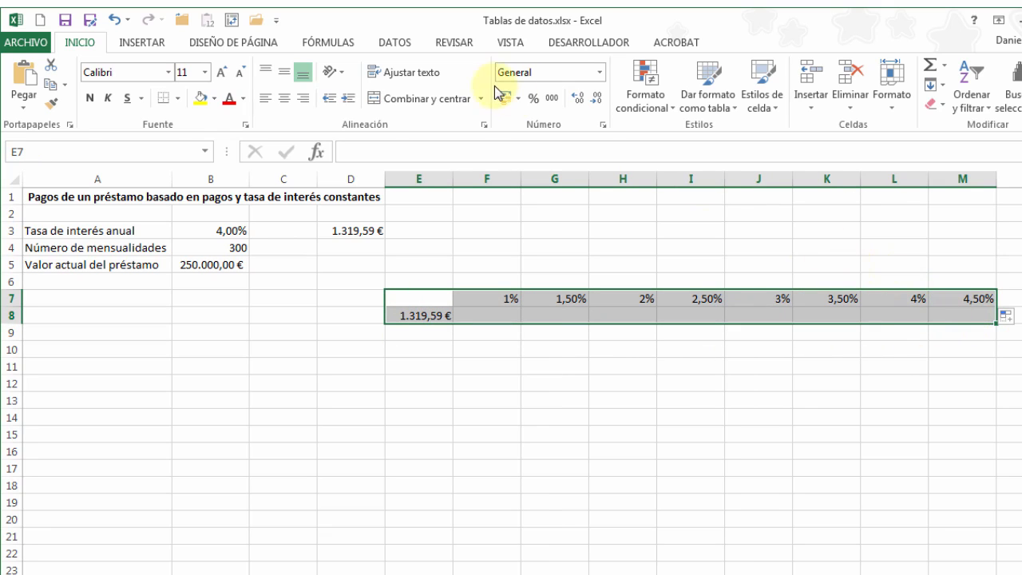
{"action": "left_click", "coordinate": [386, 42]}
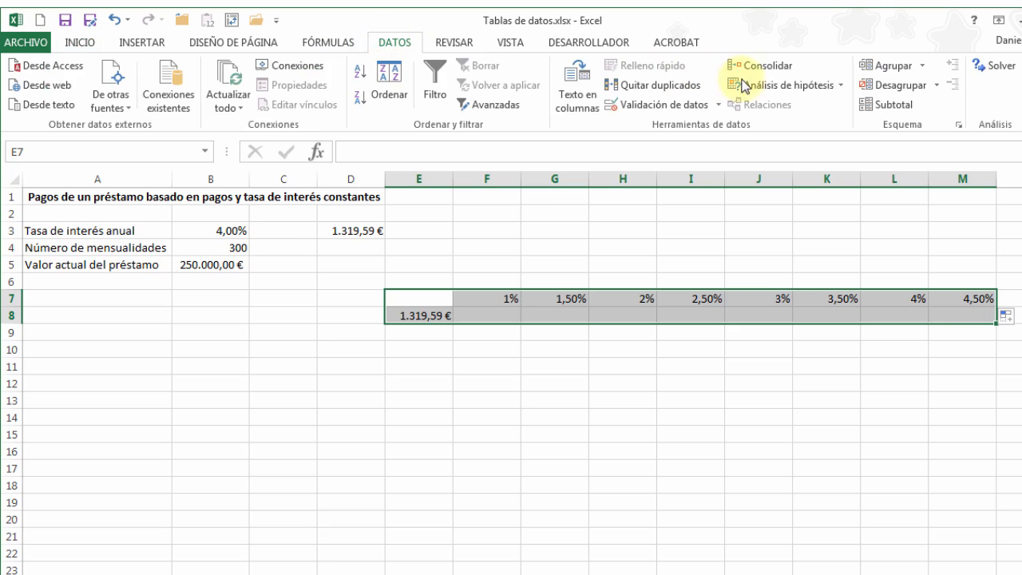
{"action": "left_click", "coordinate": [806, 85]}
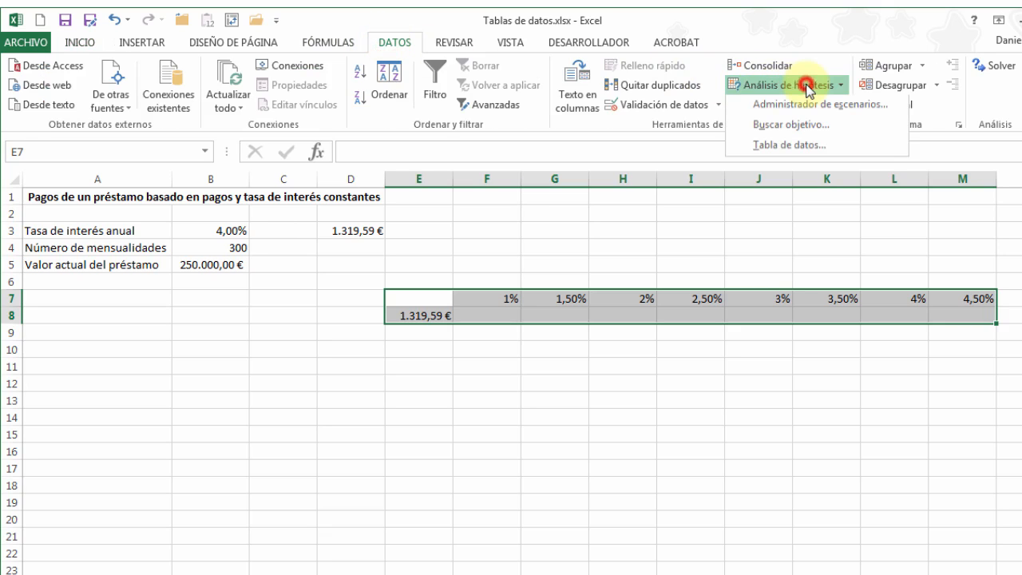
{"action": "left_click", "coordinate": [802, 144]}
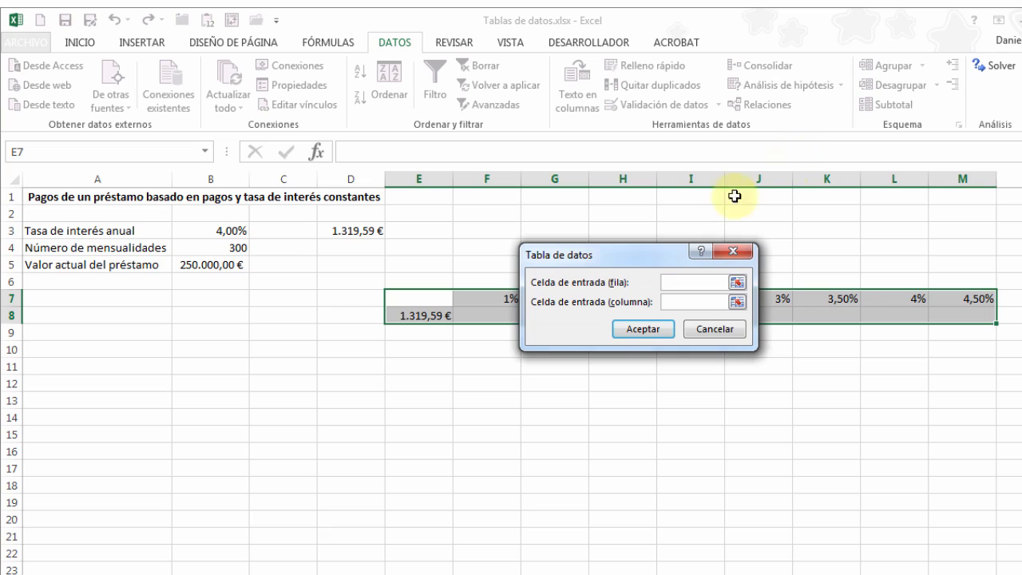
{"action": "mouse_move", "coordinate": [649, 257]}
{"action": "left_mouse_down"}
{"action": "mouse_move", "coordinate": [594, 342]}
{"action": "mouse_move", "coordinate": [591, 375]}
{"action": "left_mouse_up"}
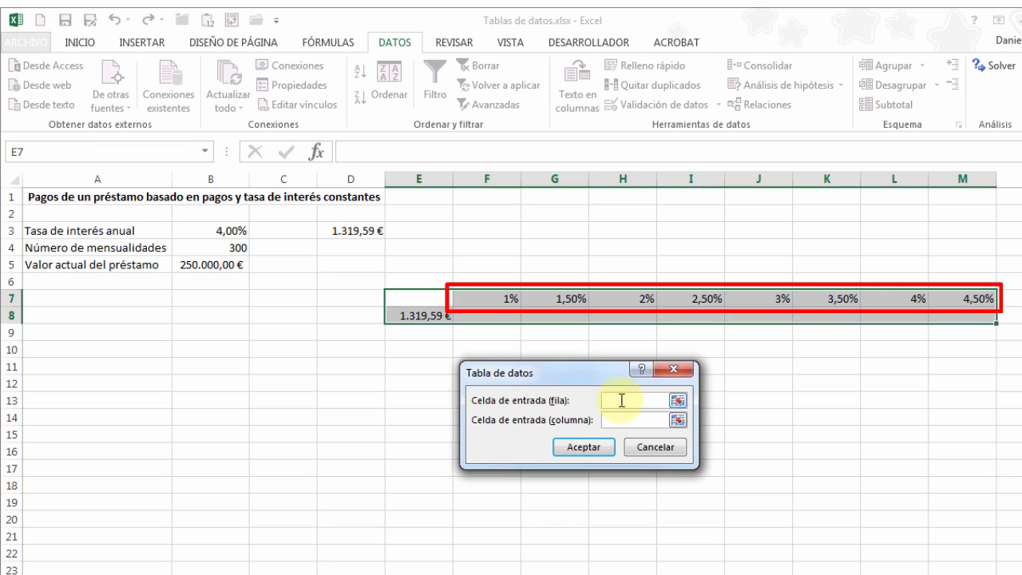
{"action": "left_click", "coordinate": [218, 230]}
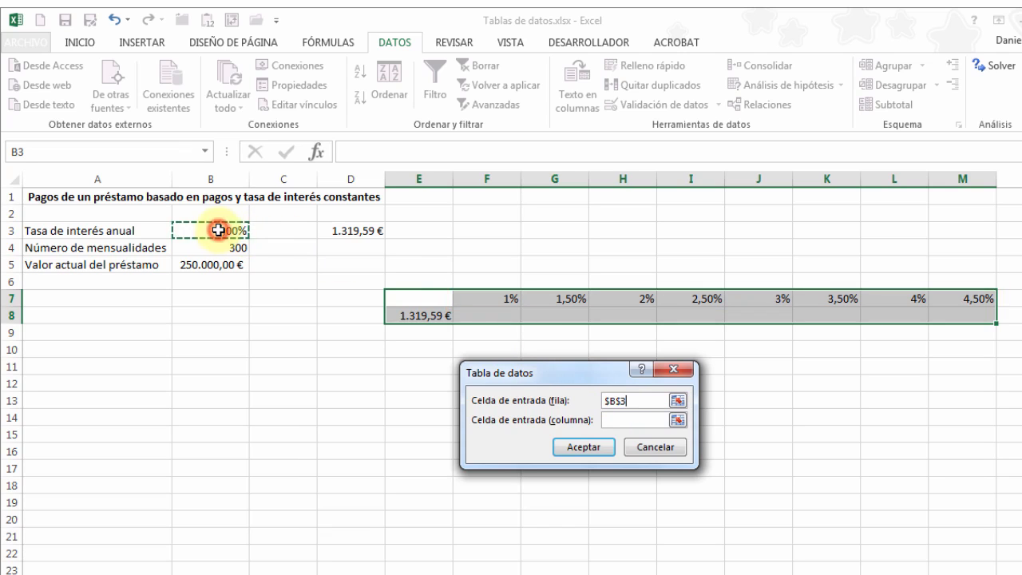
{"action": "left_click", "coordinate": [581, 447]}
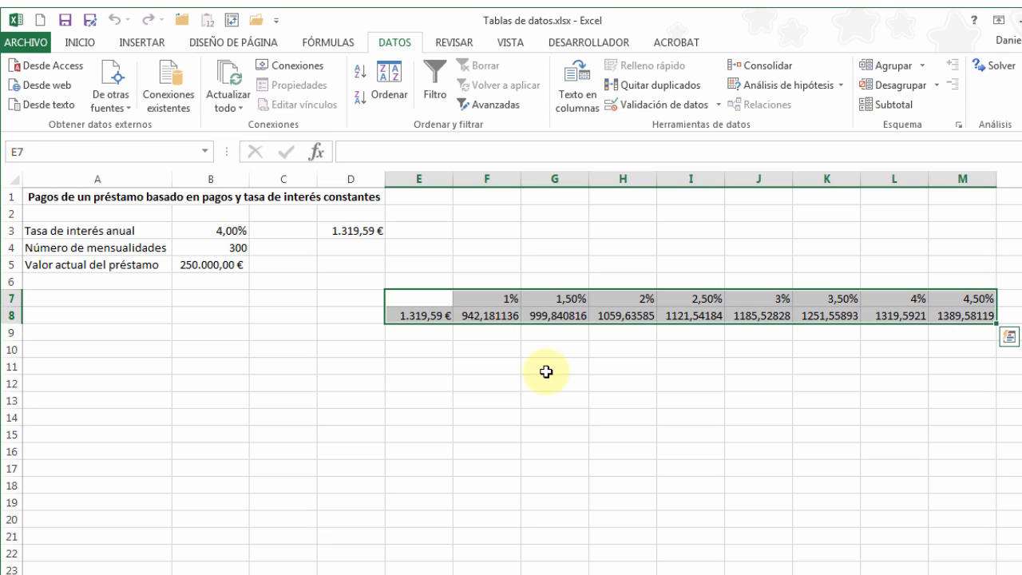
Inspect the formula behind the 2016 profit estimate in E3 of the Estimación de beneficio worksheet.
{"action": "key", "text": "ctrl+Home"}
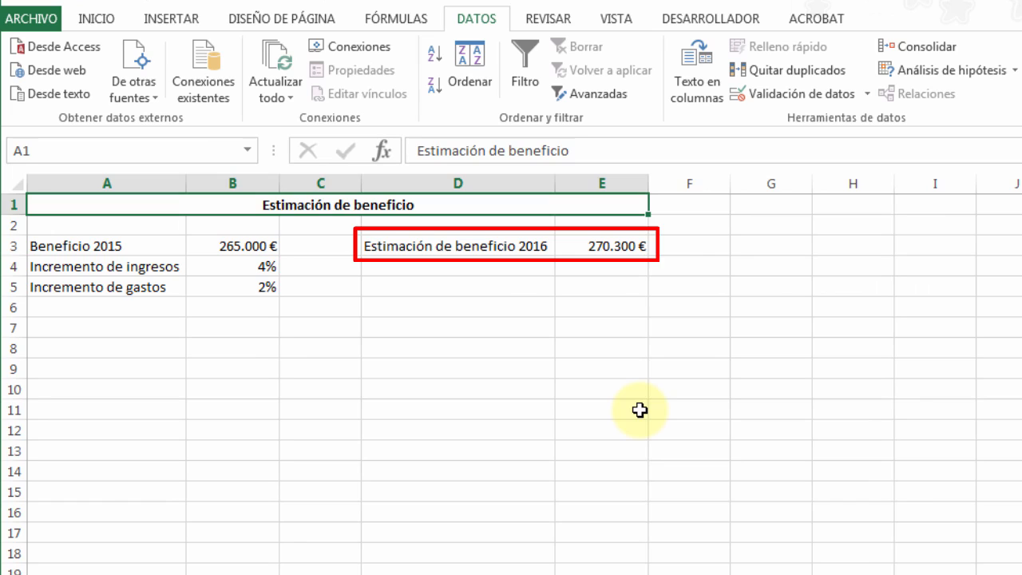
{"action": "left_click", "coordinate": [604, 245]}
{"action": "key", "text": "F2"}
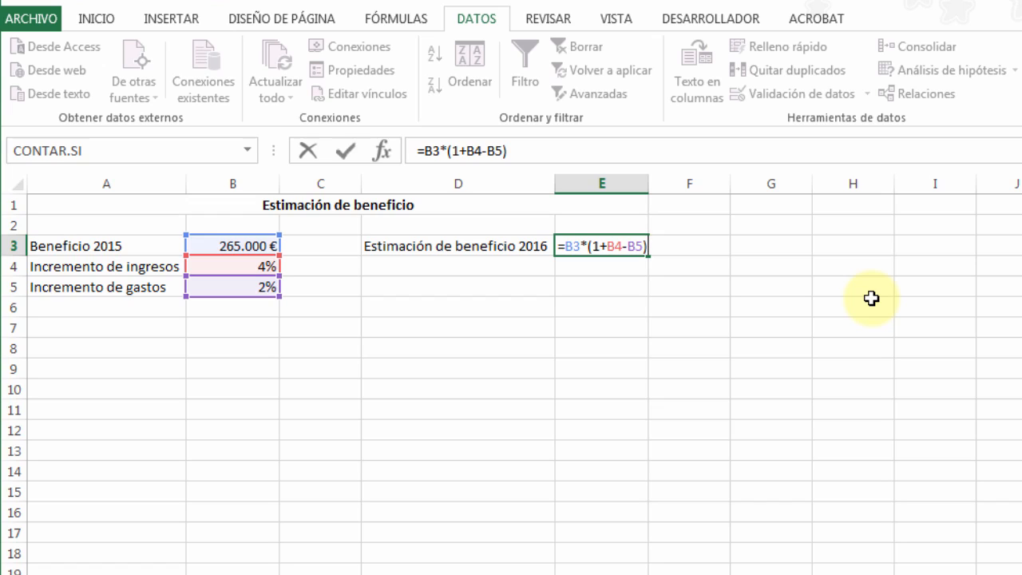
{"action": "key", "text": "ctrl+Return"}
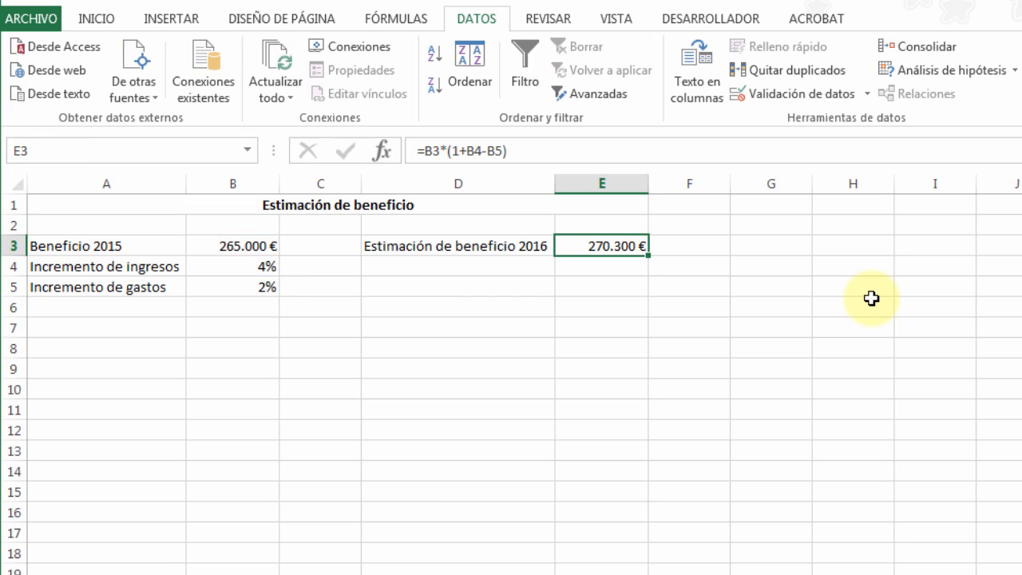
Test the income increase in B4 with -3%, -2% and 0%, and finish with it set to 2%.
{"action": "key", "text": "Left"}
{"action": "key", "text": "Left"}
{"action": "key", "text": "Left"}
{"action": "key", "text": "Down"}
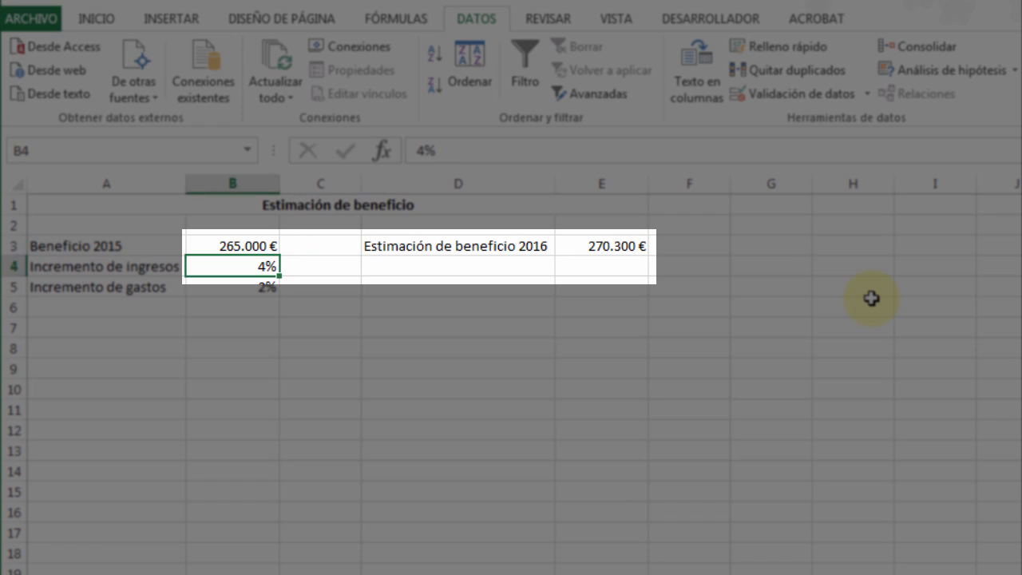
{"action": "type", "text": "-3"}
{"action": "key", "text": "ctrl+Return"}
{"action": "type", "text": "-2"}
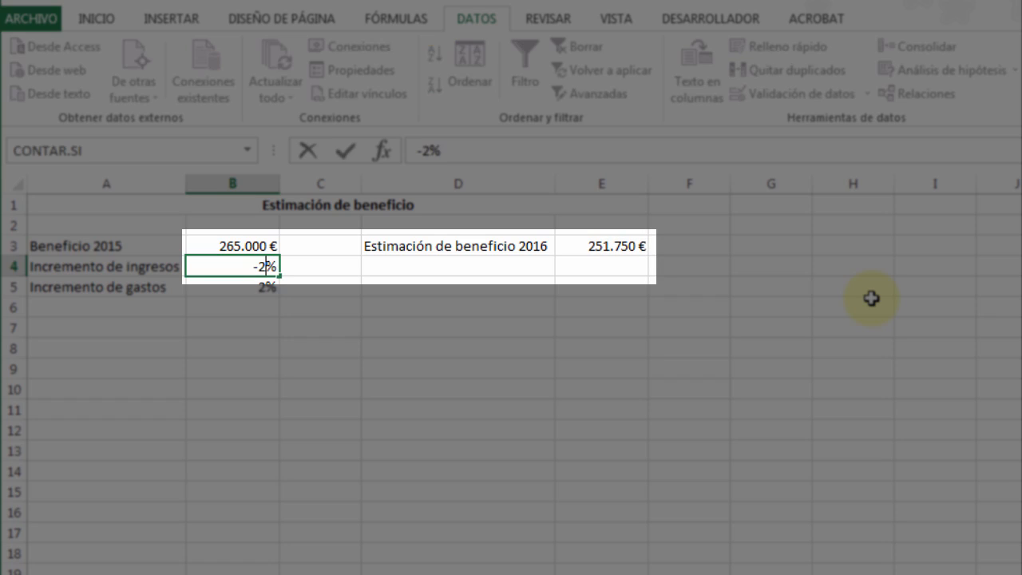
{"action": "key", "text": "ctrl+Return"}
{"action": "type", "text": "0"}
{"action": "key", "text": "ctrl+Return"}
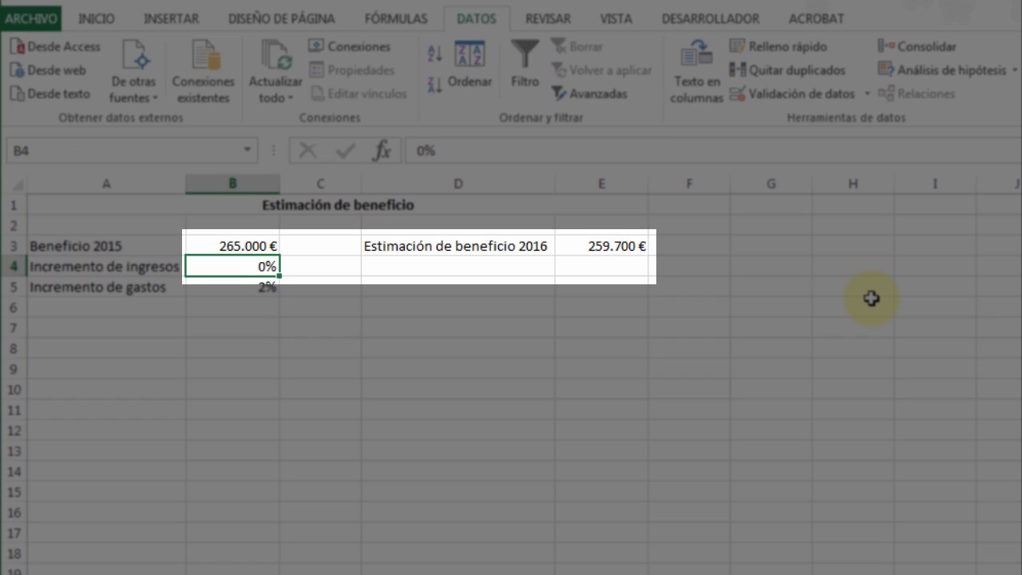
{"action": "type", "text": "2"}
{"action": "key", "text": "ctrl+Return"}
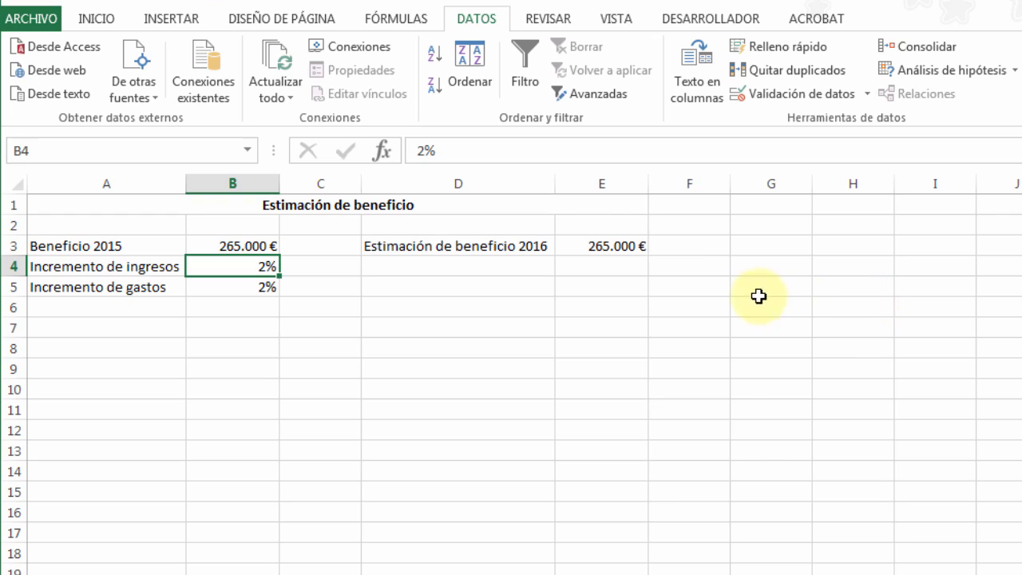
Make all references in the E3 profit estimate formula absolute, giving =$B$3*(1+$B$4-$B$5).
{"action": "left_click", "coordinate": [601, 248]}
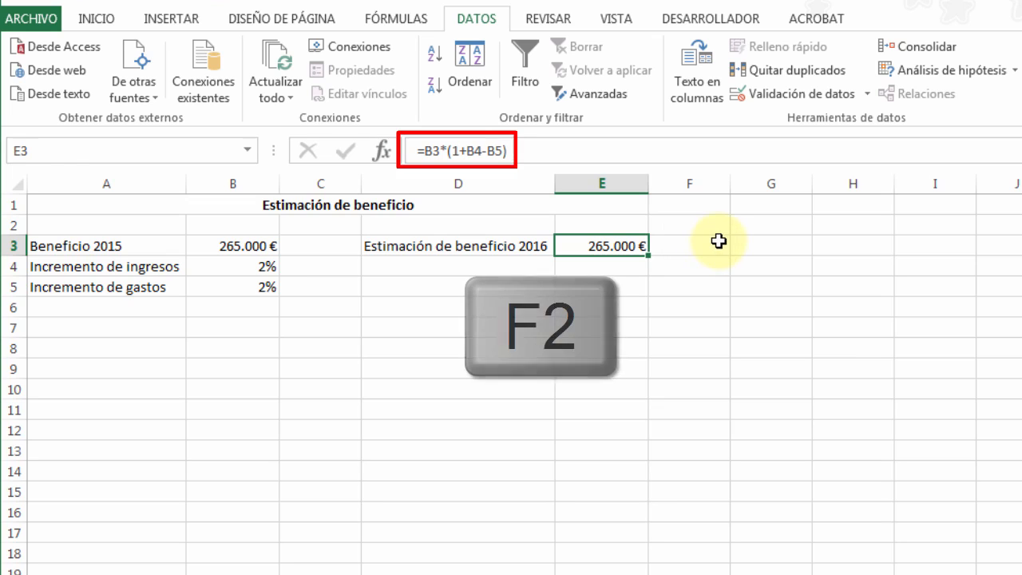
{"action": "key", "text": "F2"}
{"action": "left_click", "coordinate": [570, 245]}
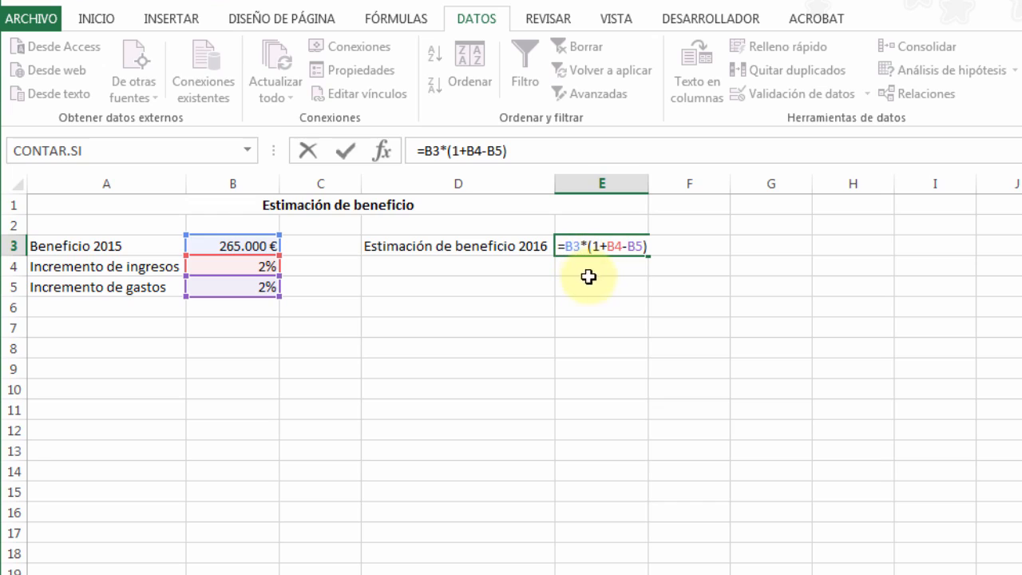
{"action": "key", "text": "F4"}
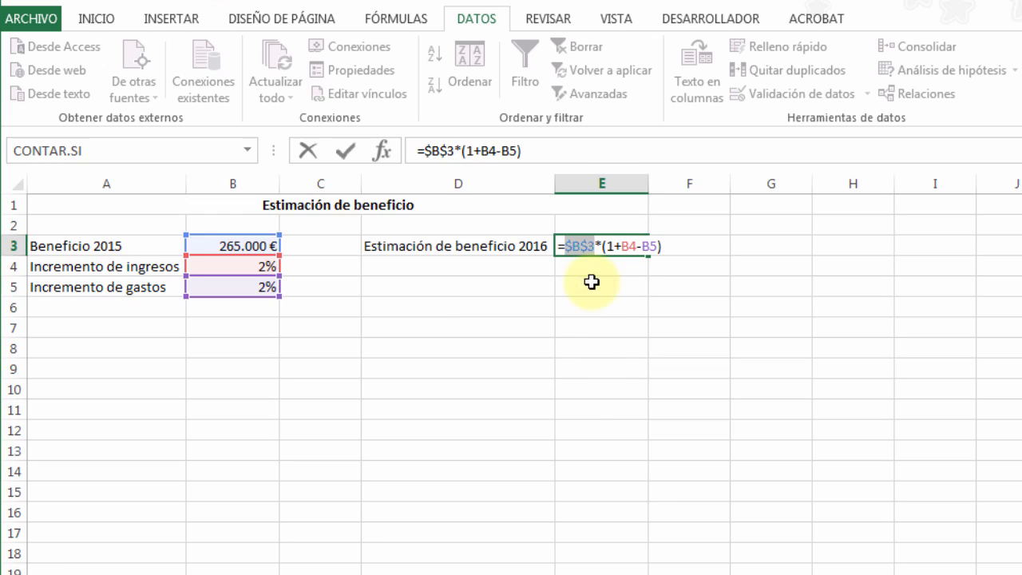
{"action": "left_click", "coordinate": [630, 246]}
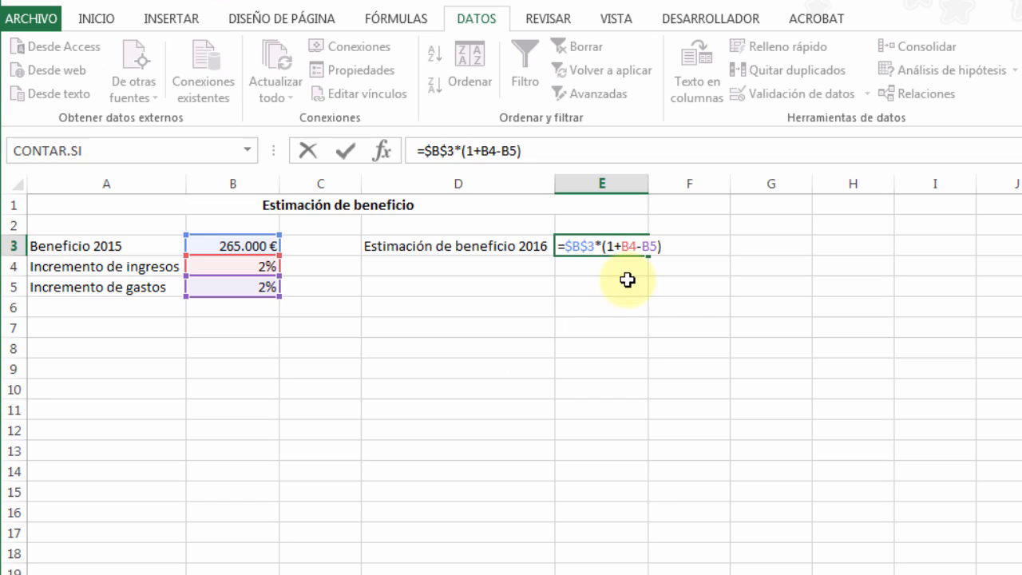
{"action": "key", "text": "F4"}
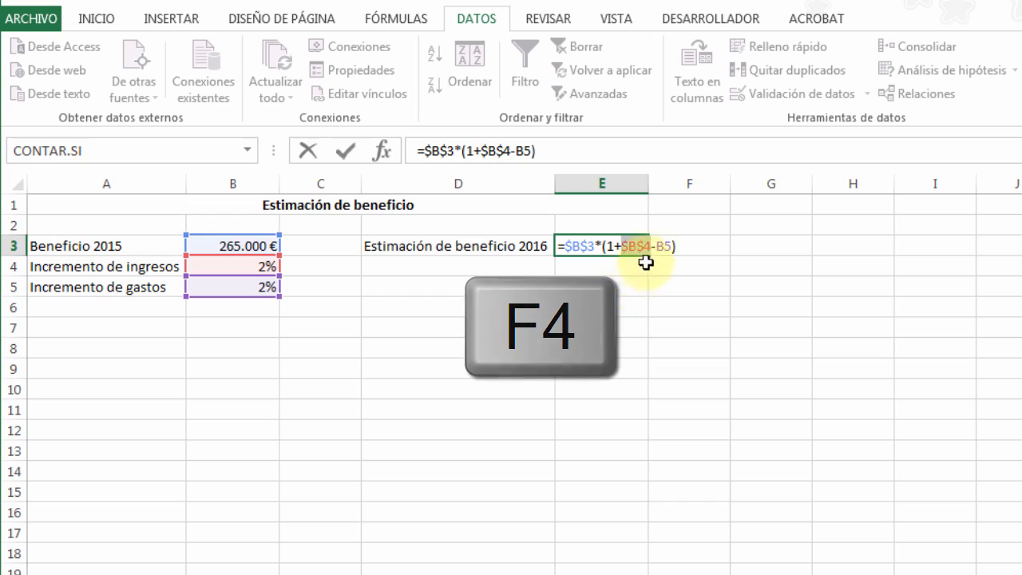
{"action": "left_click", "coordinate": [663, 248]}
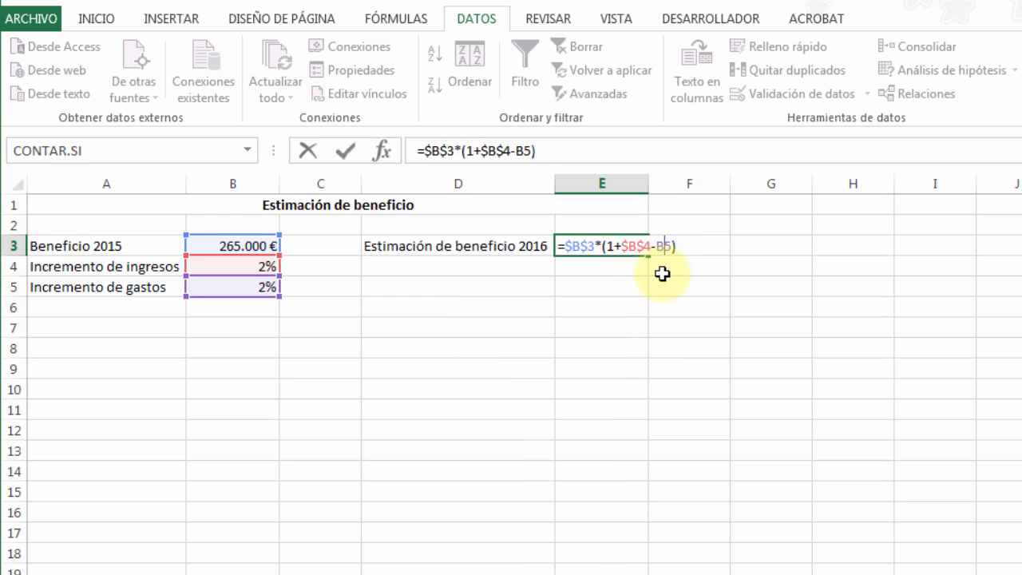
{"action": "key", "text": "F4"}
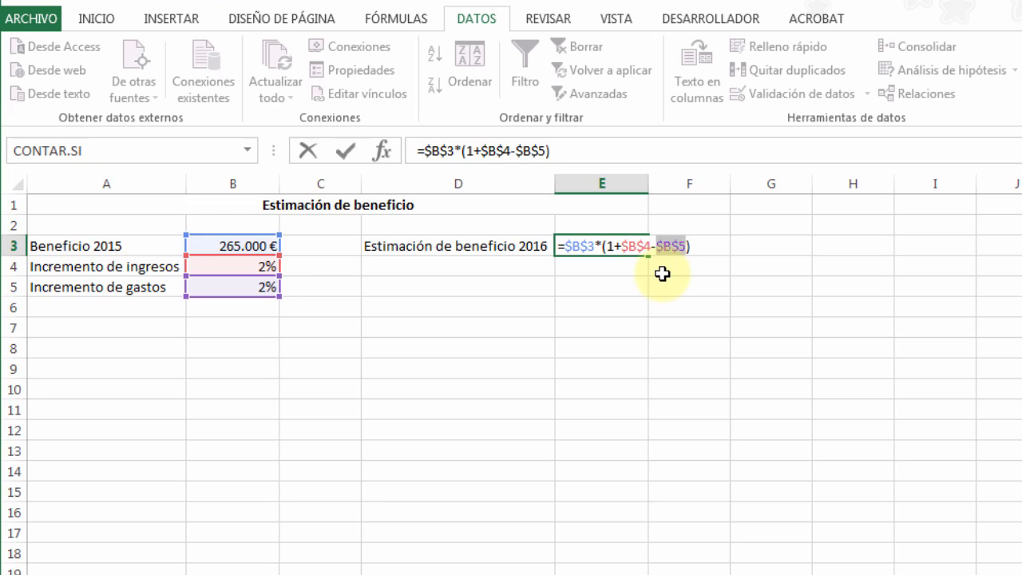
{"action": "key", "text": "ctrl+Return"}
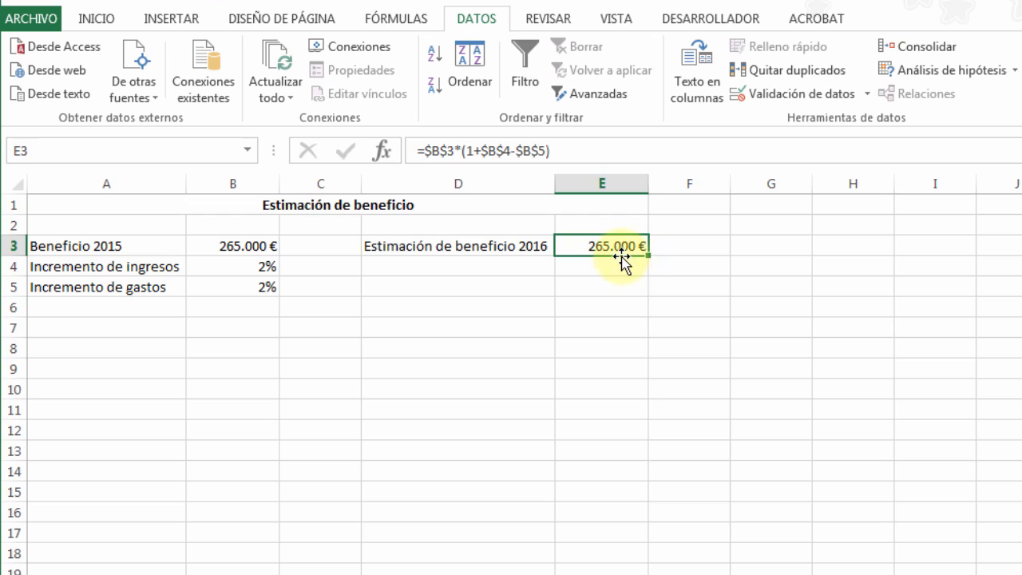
Move the profit estimate formula from E3 to E8 and check which cells it references.
{"action": "left_click_drag", "start_coordinate": [621, 254], "coordinate": [613, 348]}
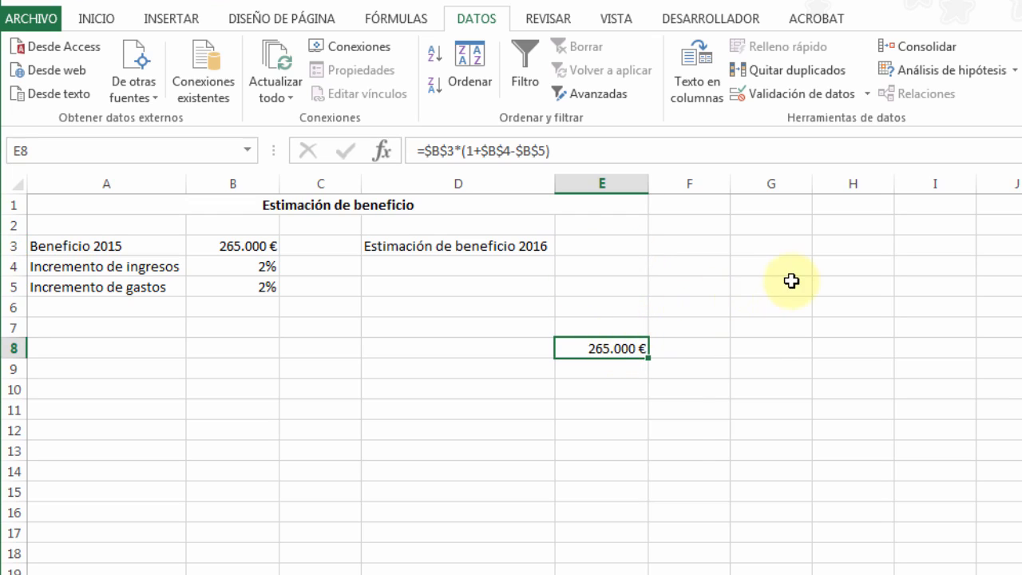
{"action": "key", "text": "F2"}
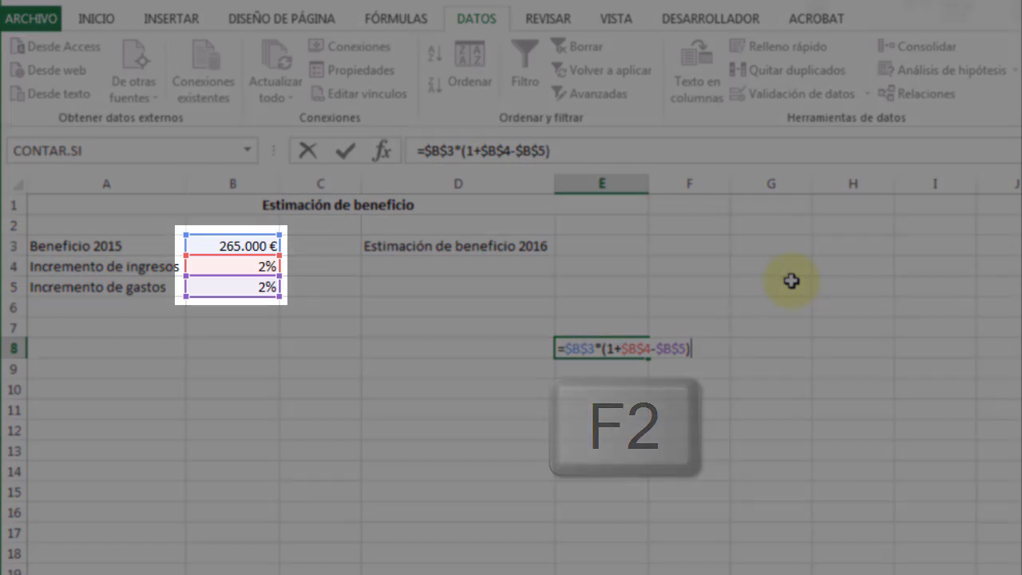
{"action": "key", "text": "Escape"}
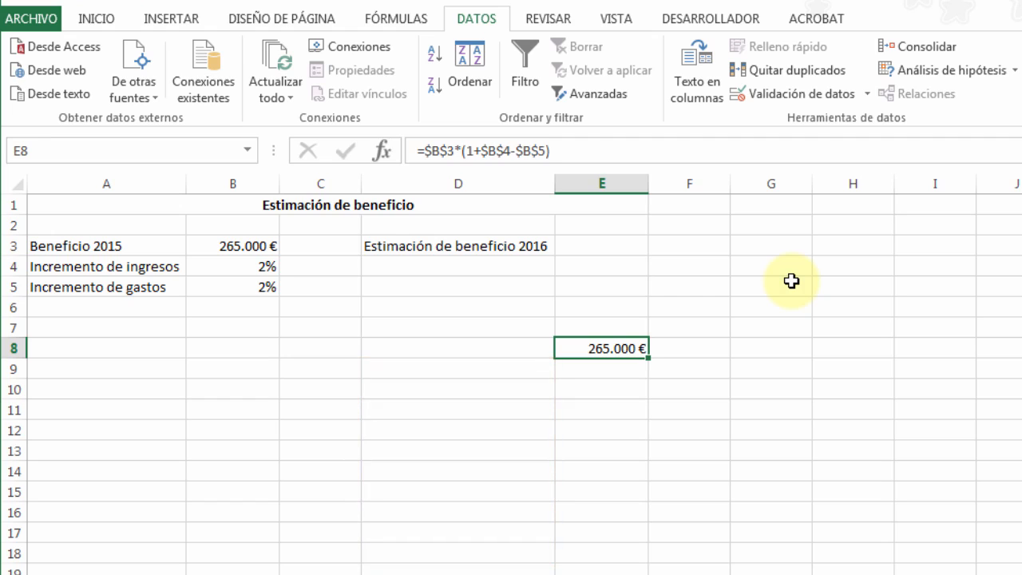
Fill D9:D15 with income increase percentages from -3% to 3% in steps of 1%.
{"action": "left_click", "coordinate": [533, 367]}
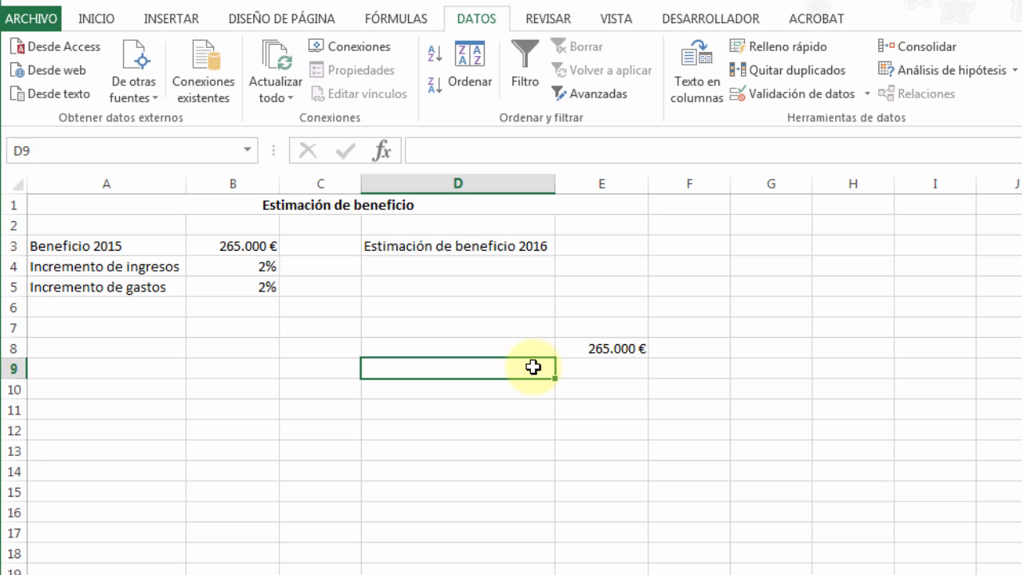
{"action": "type", "text": "-3"}
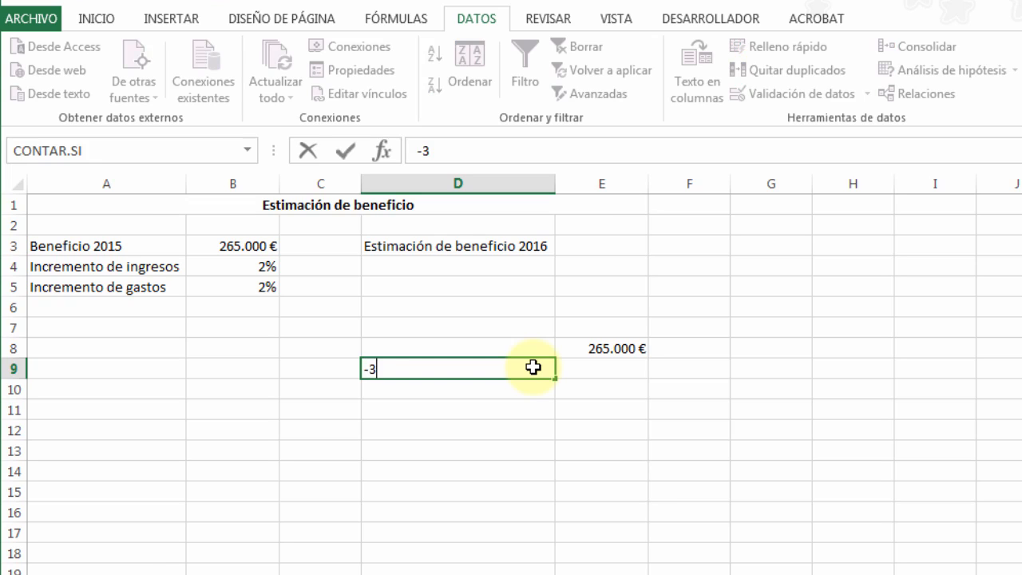
{"action": "key", "text": "ctrl+Return"}
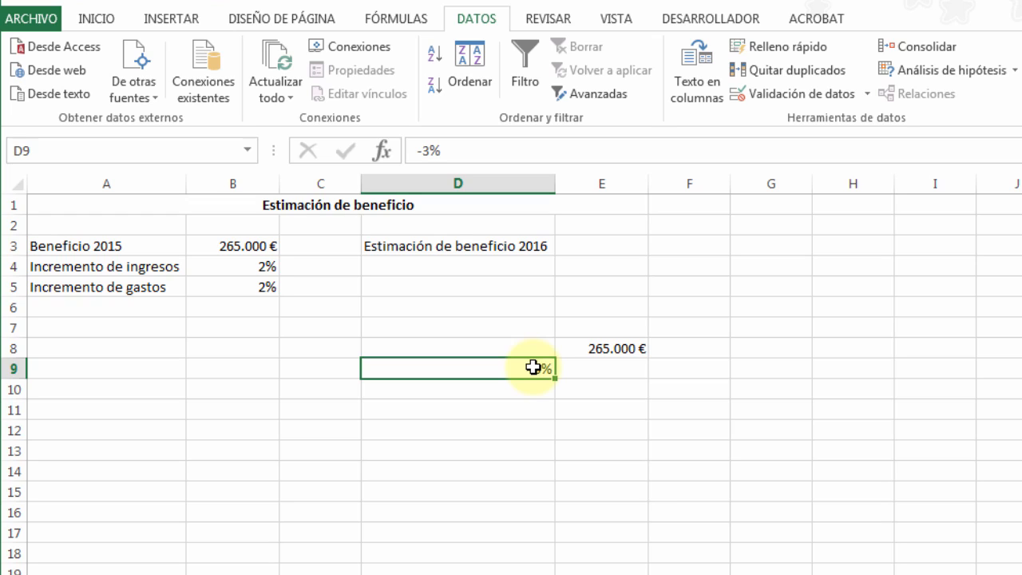
{"action": "key", "text": "Return"}
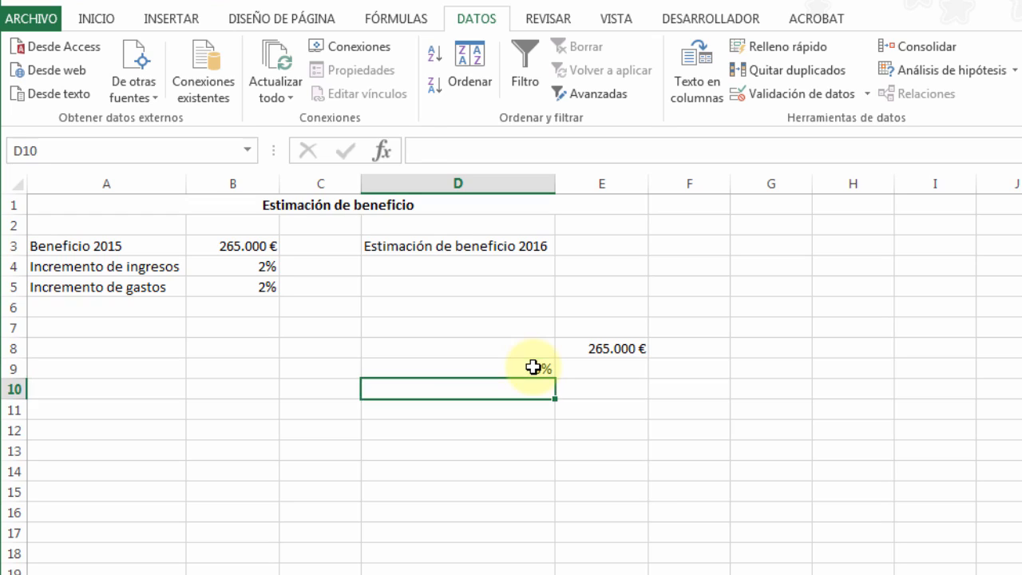
{"action": "type", "text": "-"}
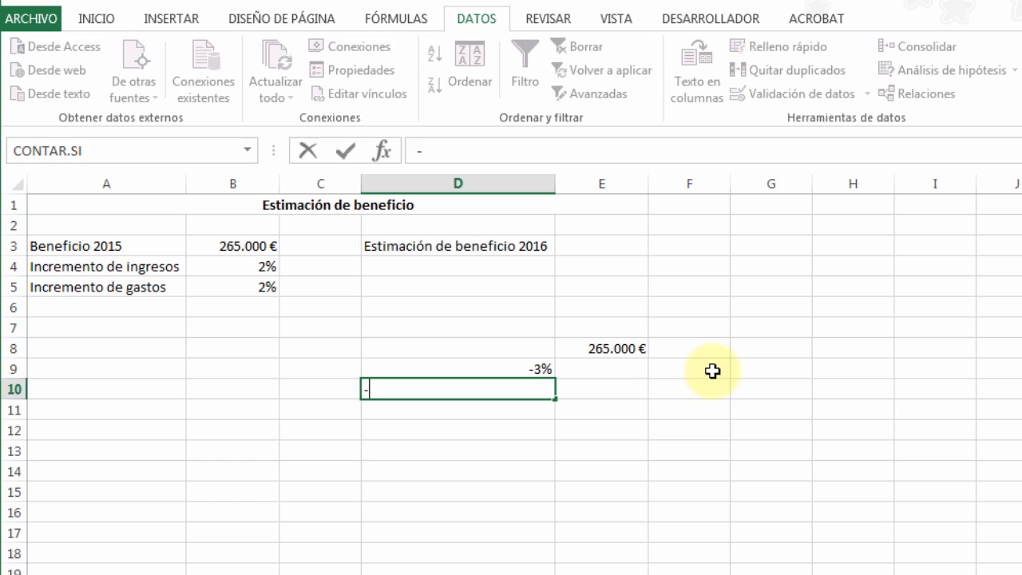
{"action": "type", "text": "2%"}
{"action": "key", "text": "ctrl+Return"}
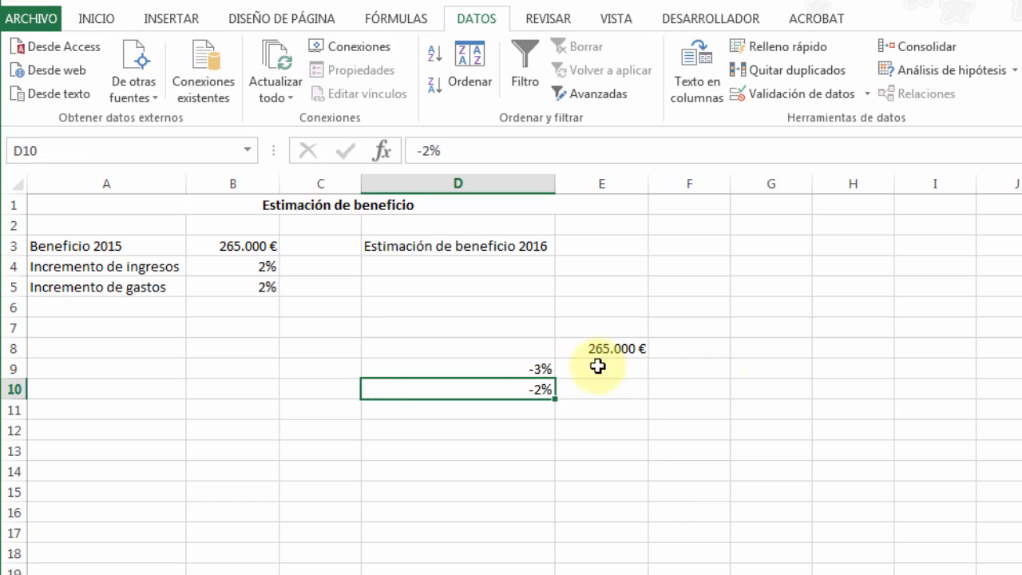
{"action": "left_click", "coordinate": [530, 368]}
{"action": "left_click_drag", "start_coordinate": [530, 388], "coordinate": [545, 500]}
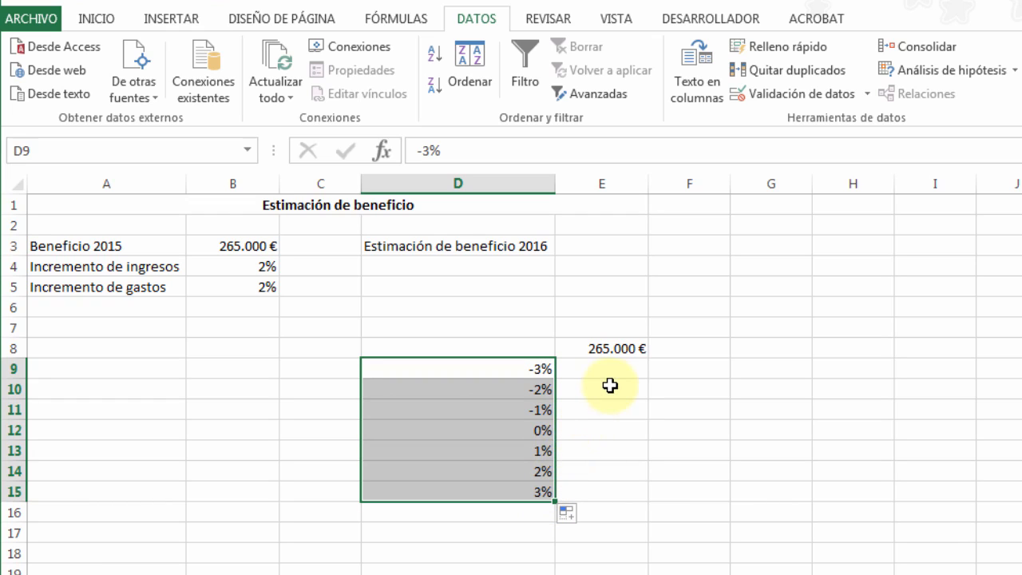
Create a one-variable data table over D8:E15 using B4 as the column input cell.
{"action": "left_click_drag", "start_coordinate": [540, 345], "coordinate": [602, 488]}
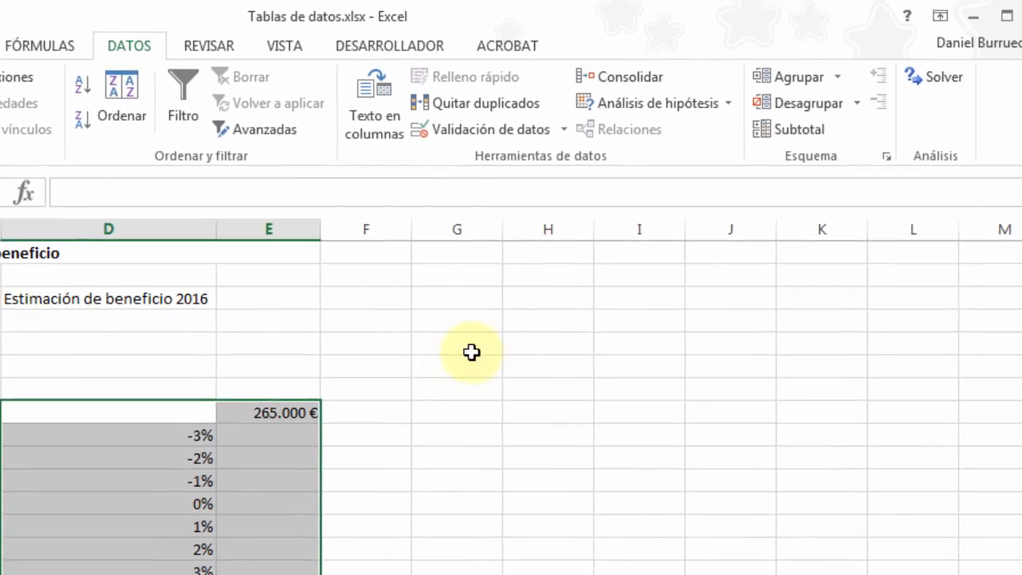
{"action": "left_click", "coordinate": [715, 103]}
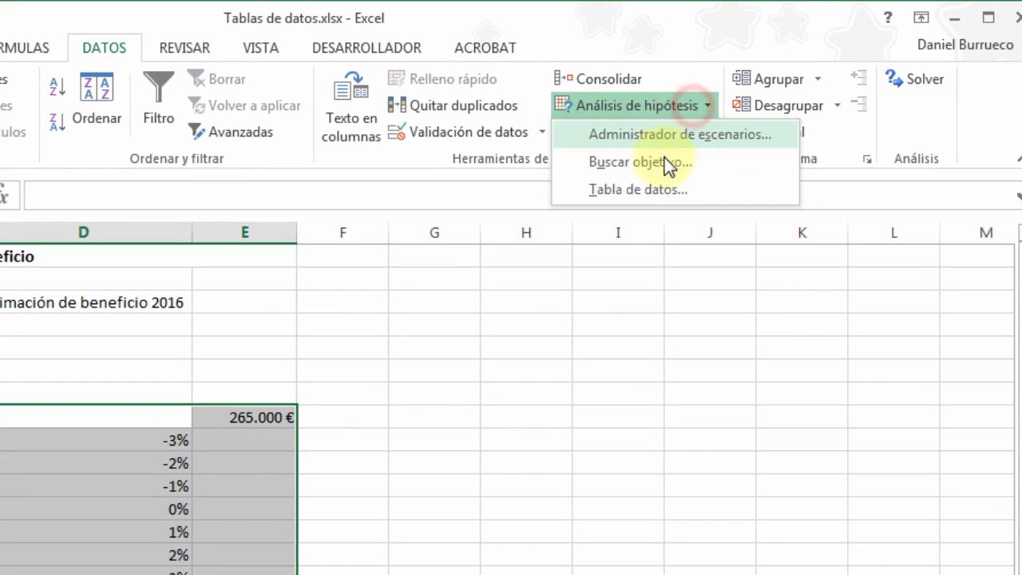
{"action": "left_click", "coordinate": [652, 188]}
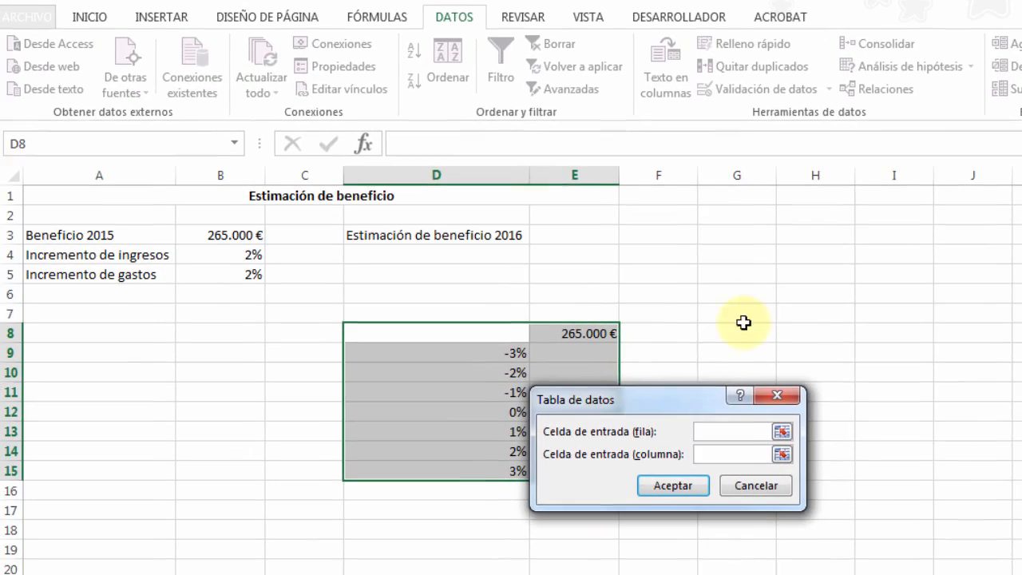
{"action": "left_click_drag", "start_coordinate": [648, 403], "coordinate": [833, 314]}
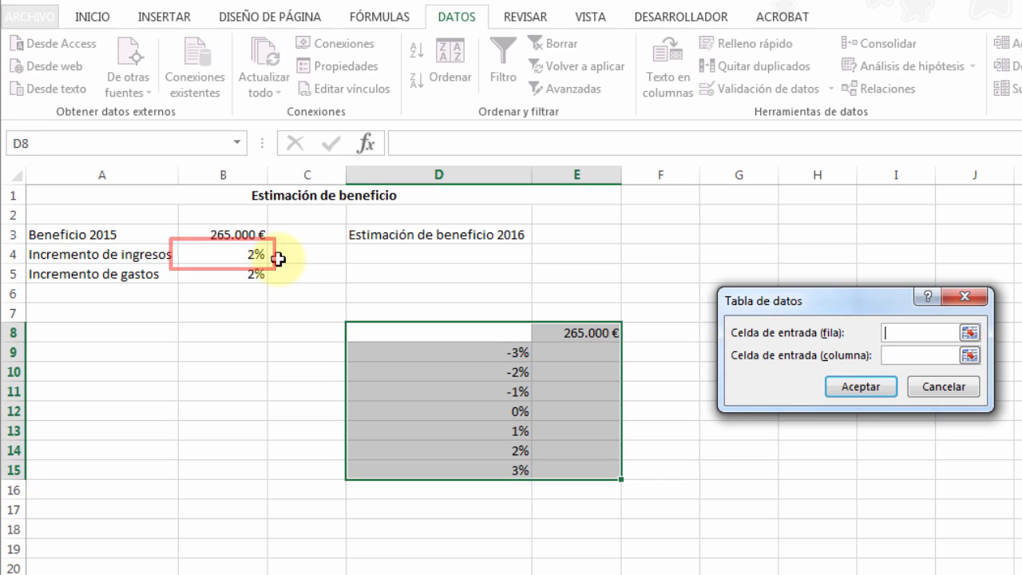
{"action": "left_click", "coordinate": [911, 355]}
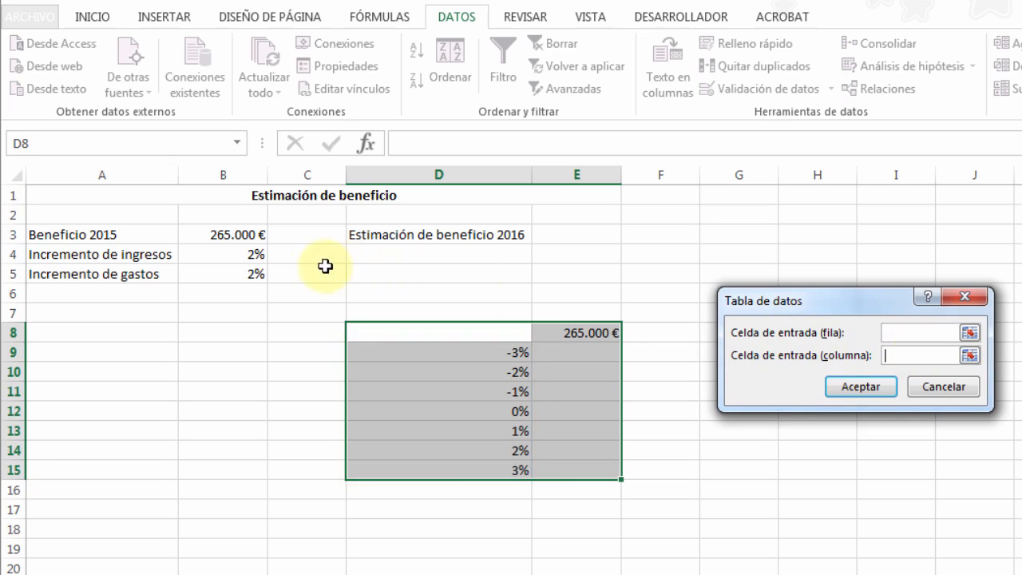
{"action": "left_click", "coordinate": [250, 259]}
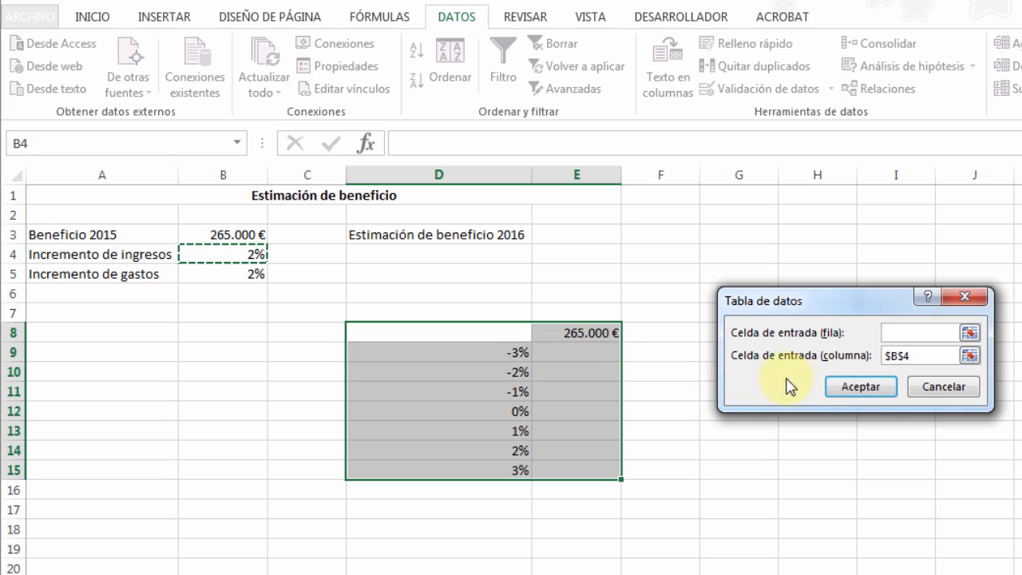
{"action": "left_click", "coordinate": [855, 389]}
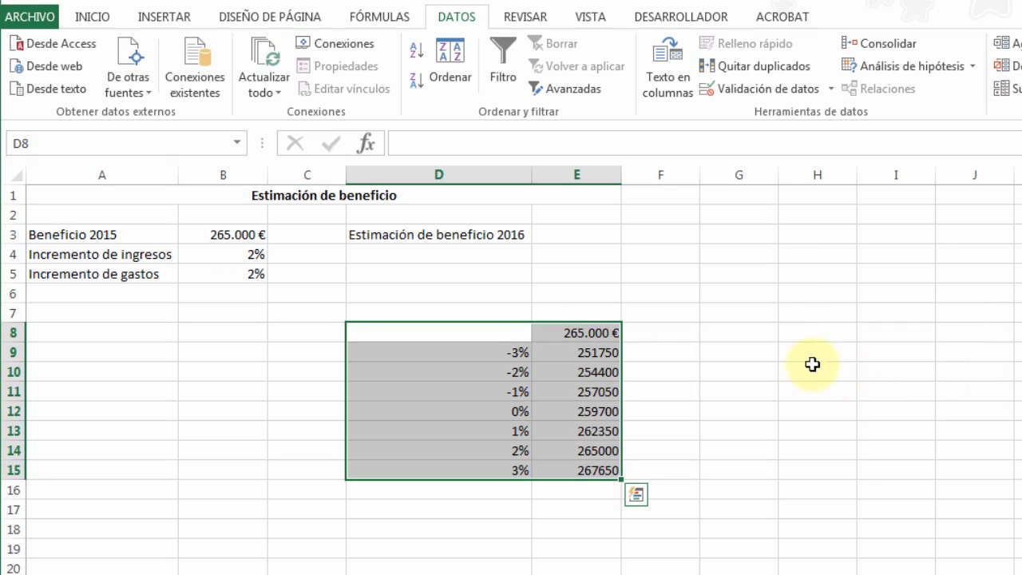